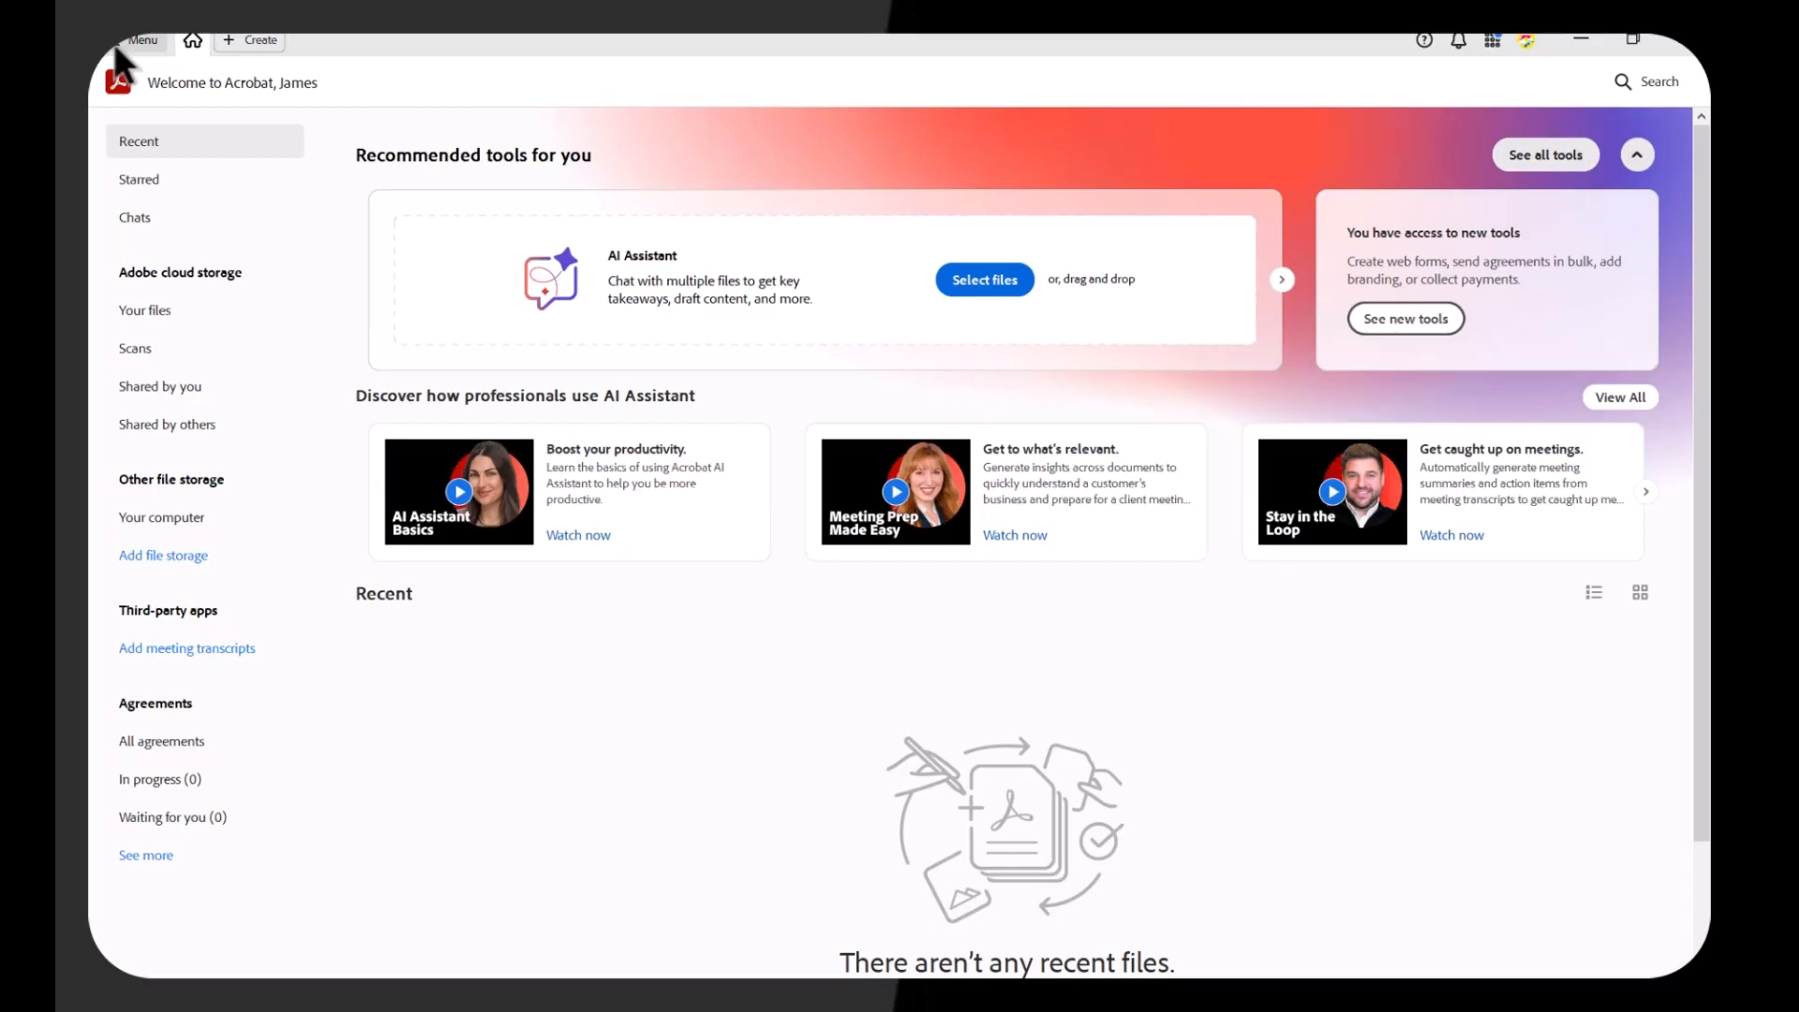
Create a fillable form from the existing file Course LMS Checklist15Nov2024.docx with form field auto-detection on.
click(121, 40)
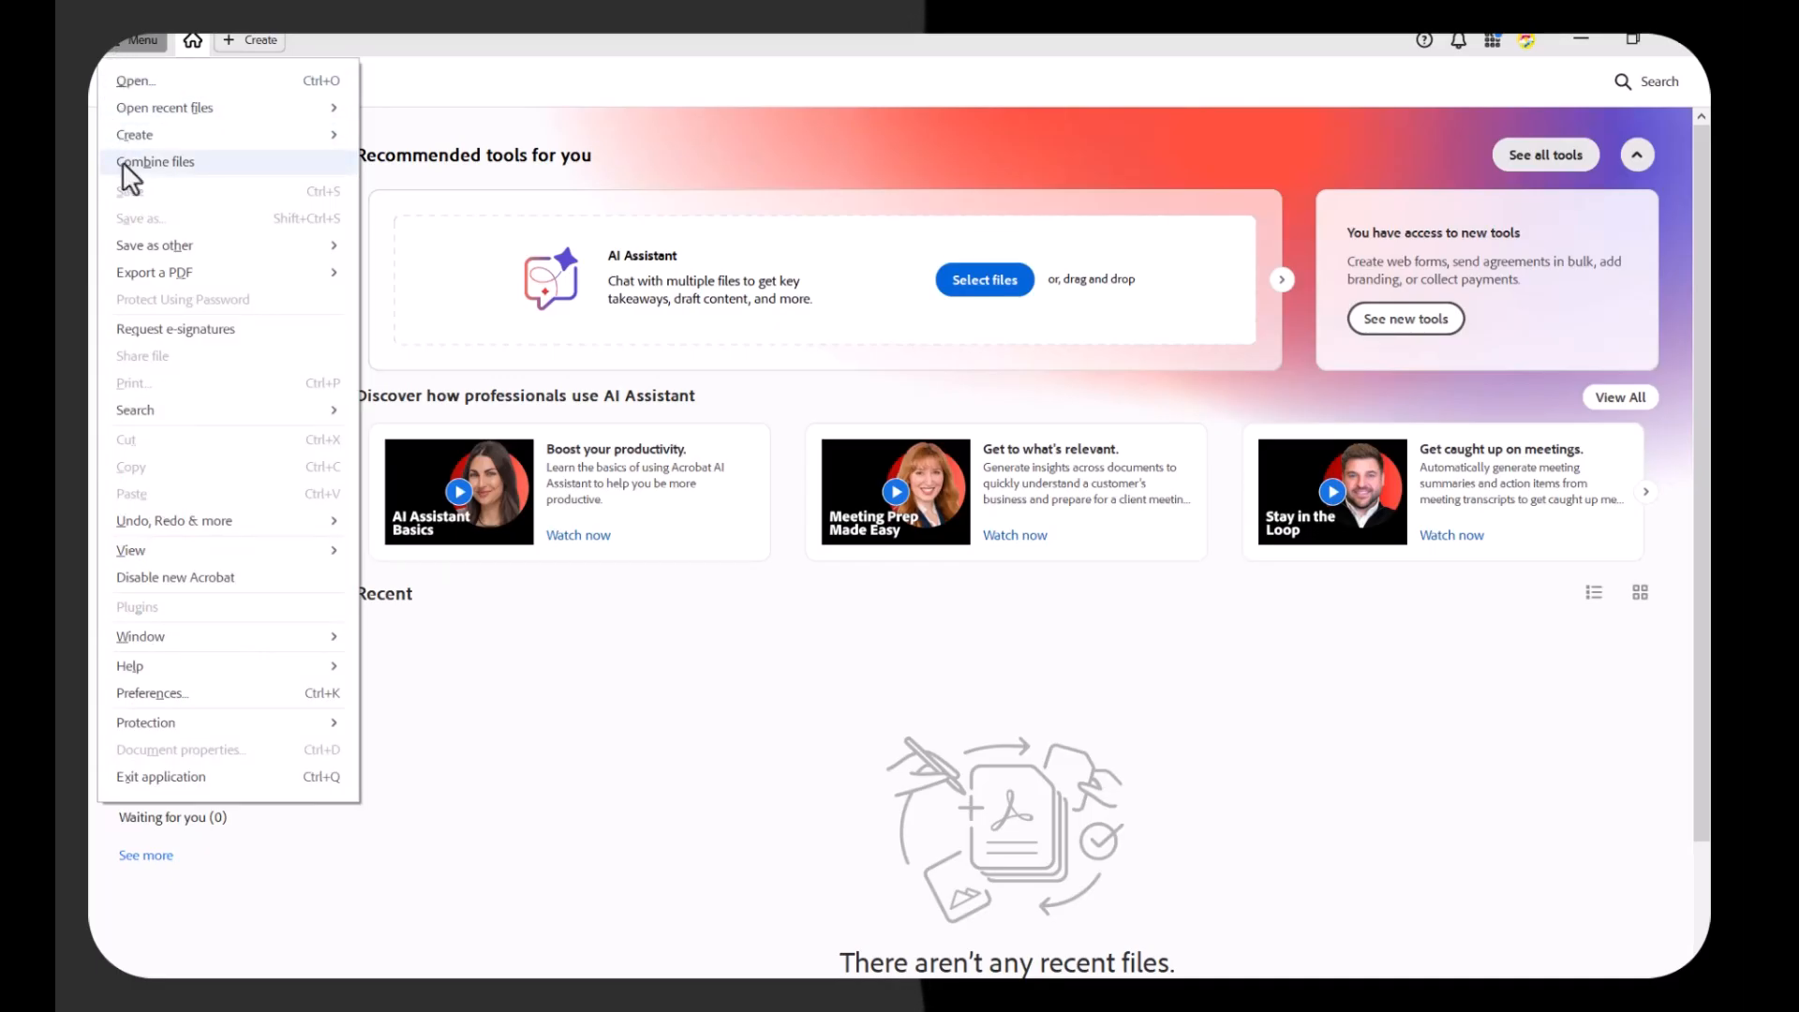
mouse_move(133, 145)
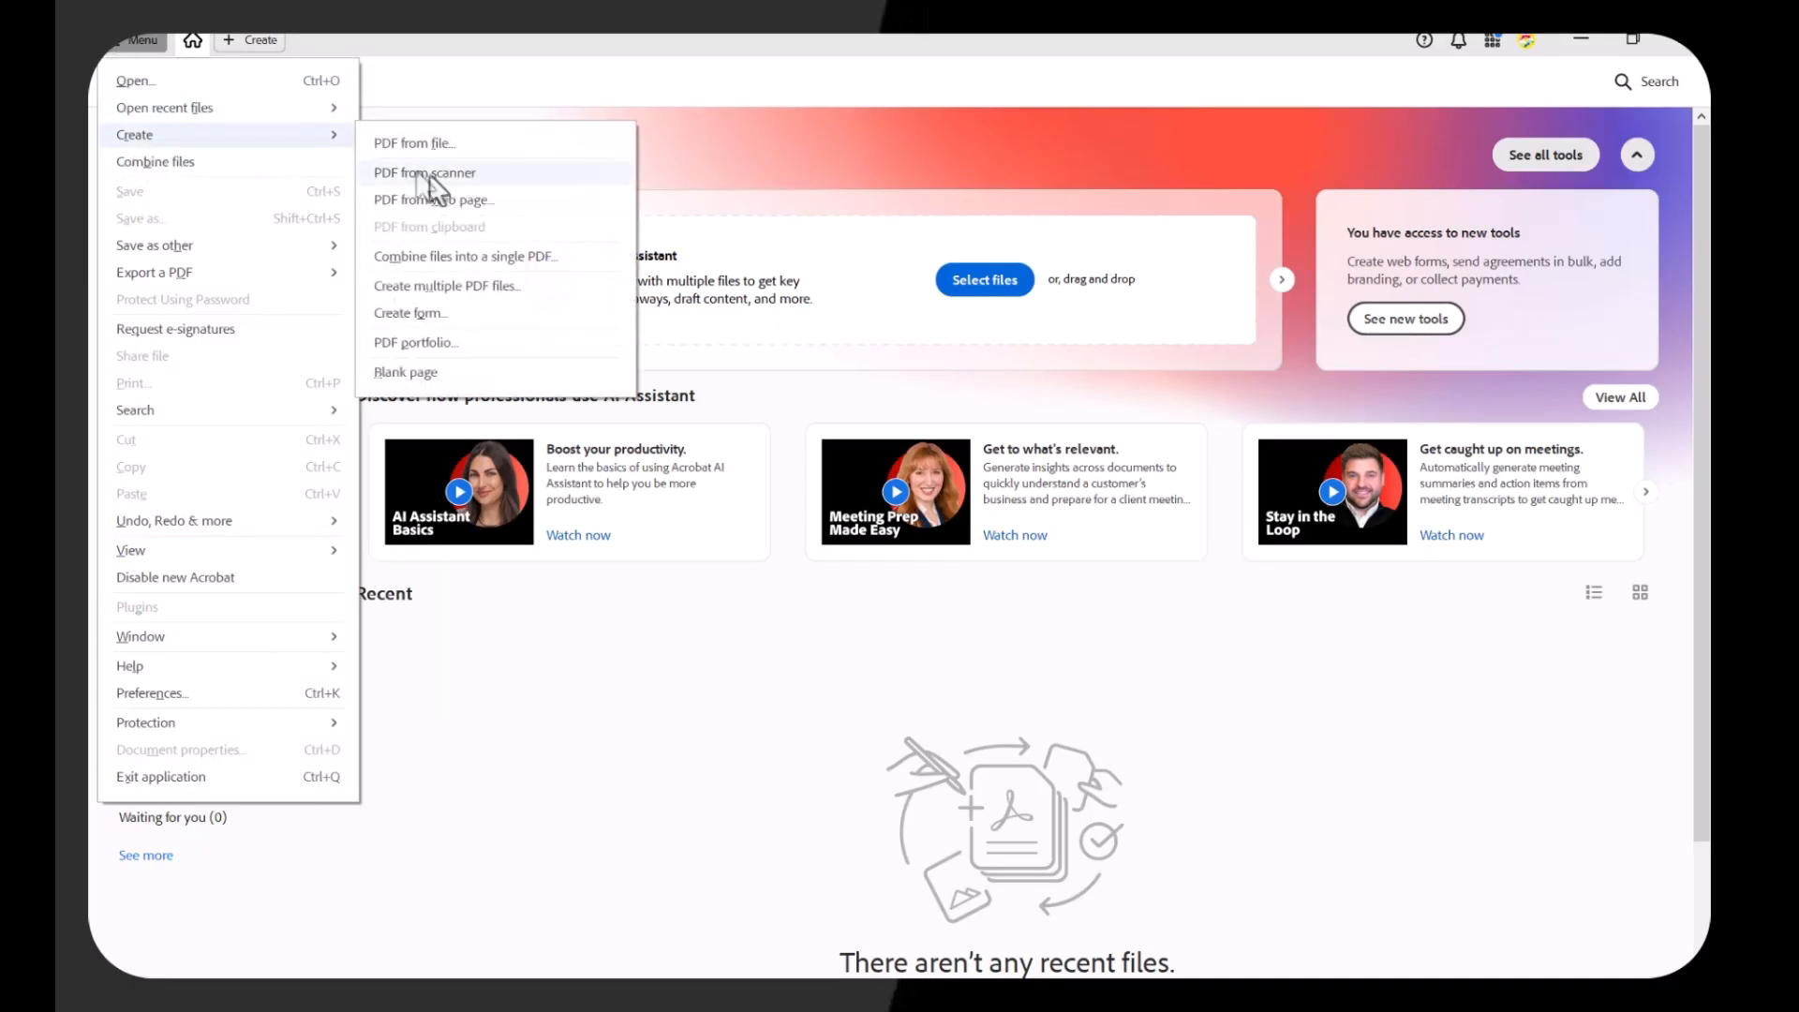
click(498, 321)
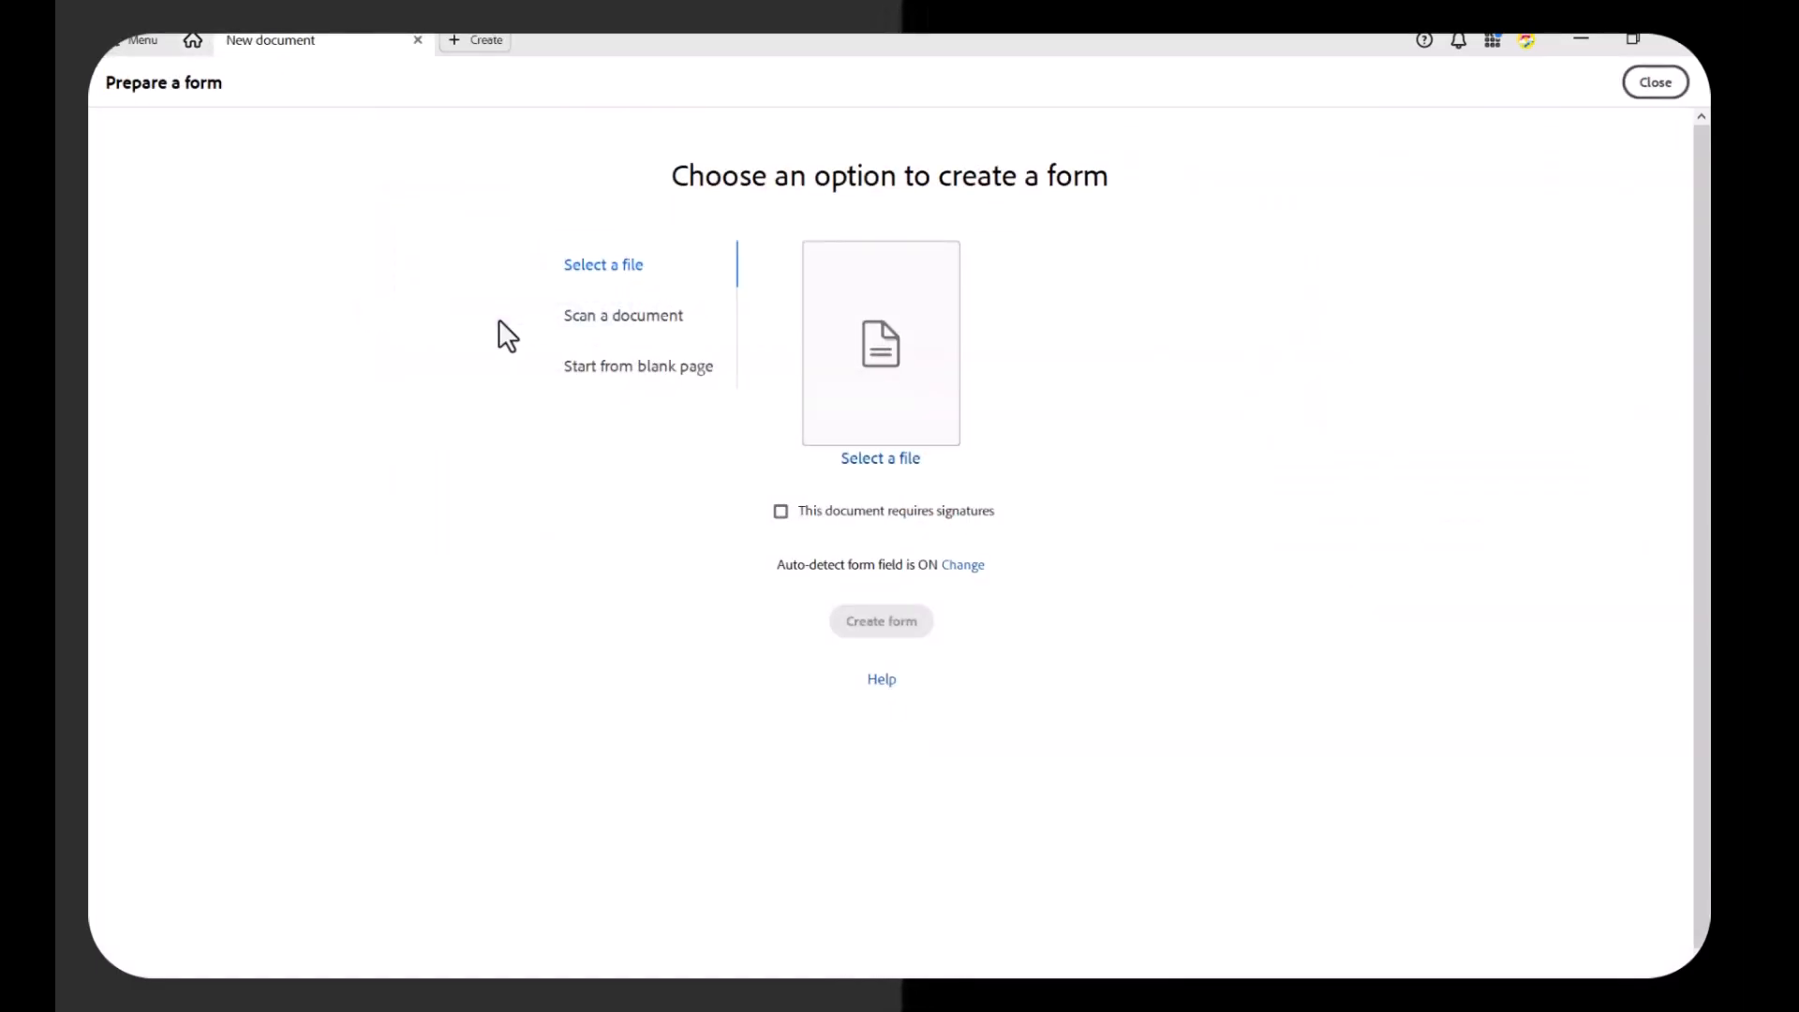
click(867, 458)
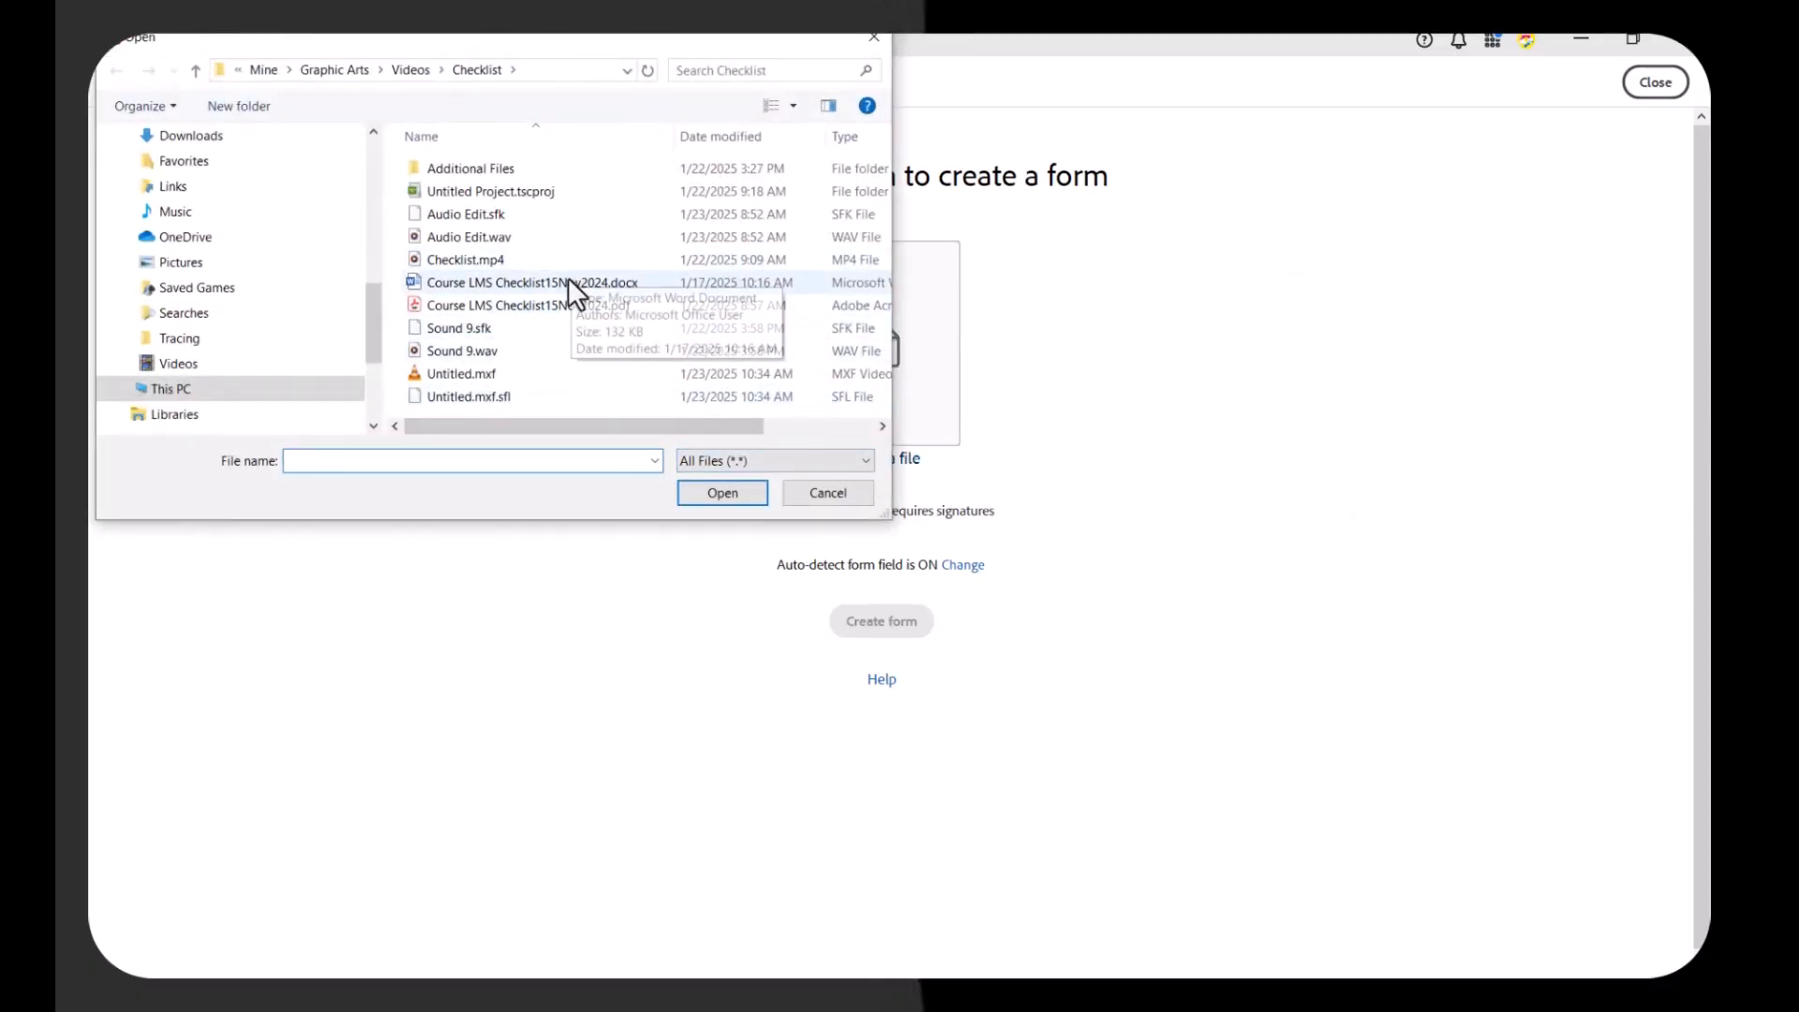
click(567, 277)
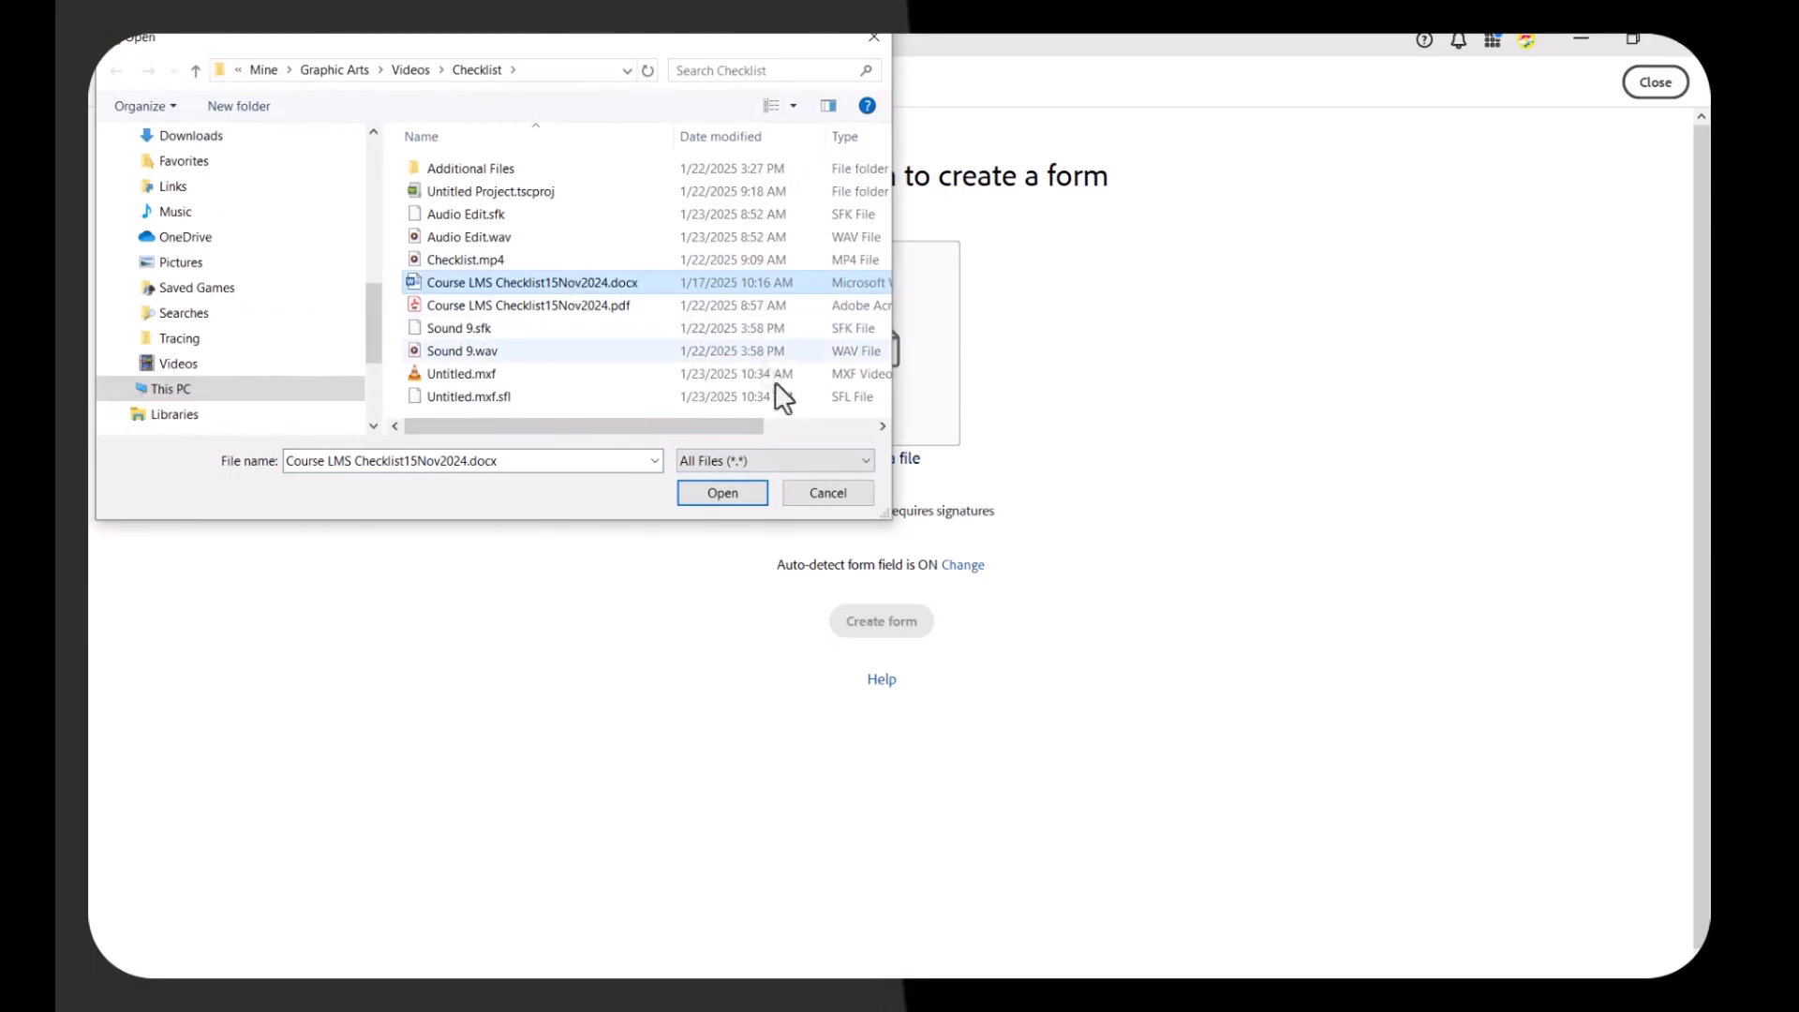
click(735, 498)
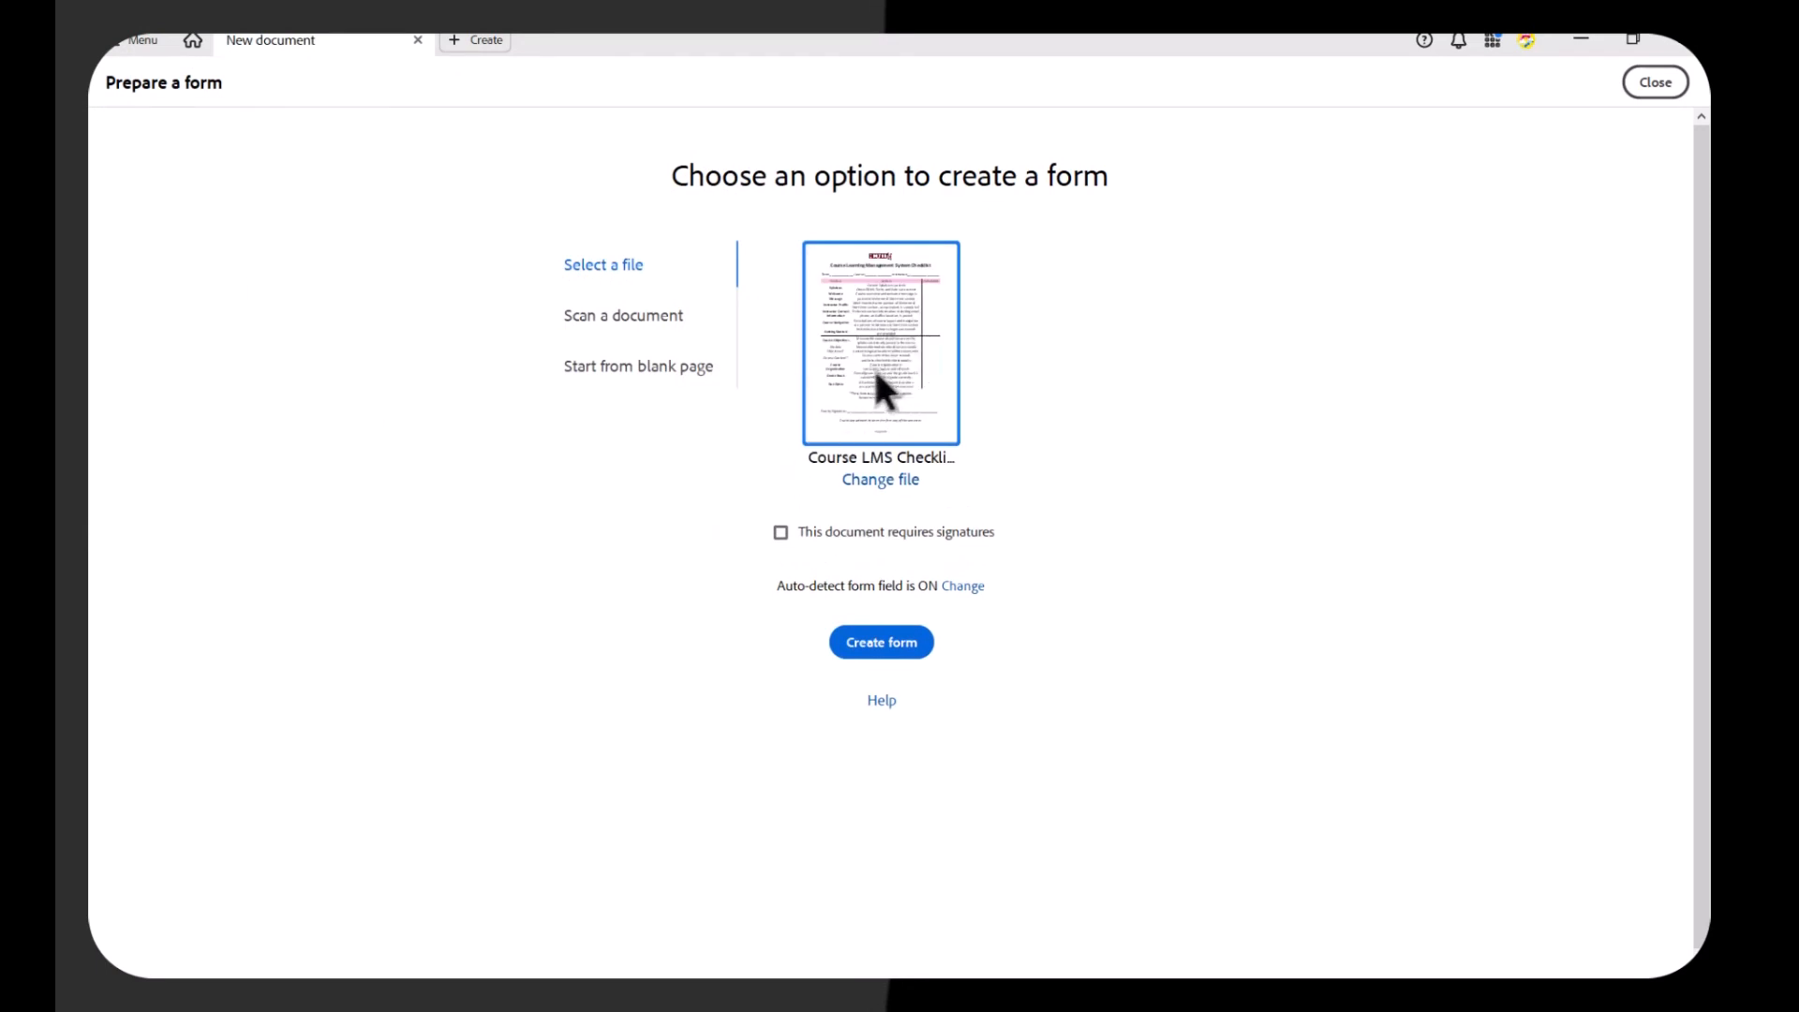
click(875, 642)
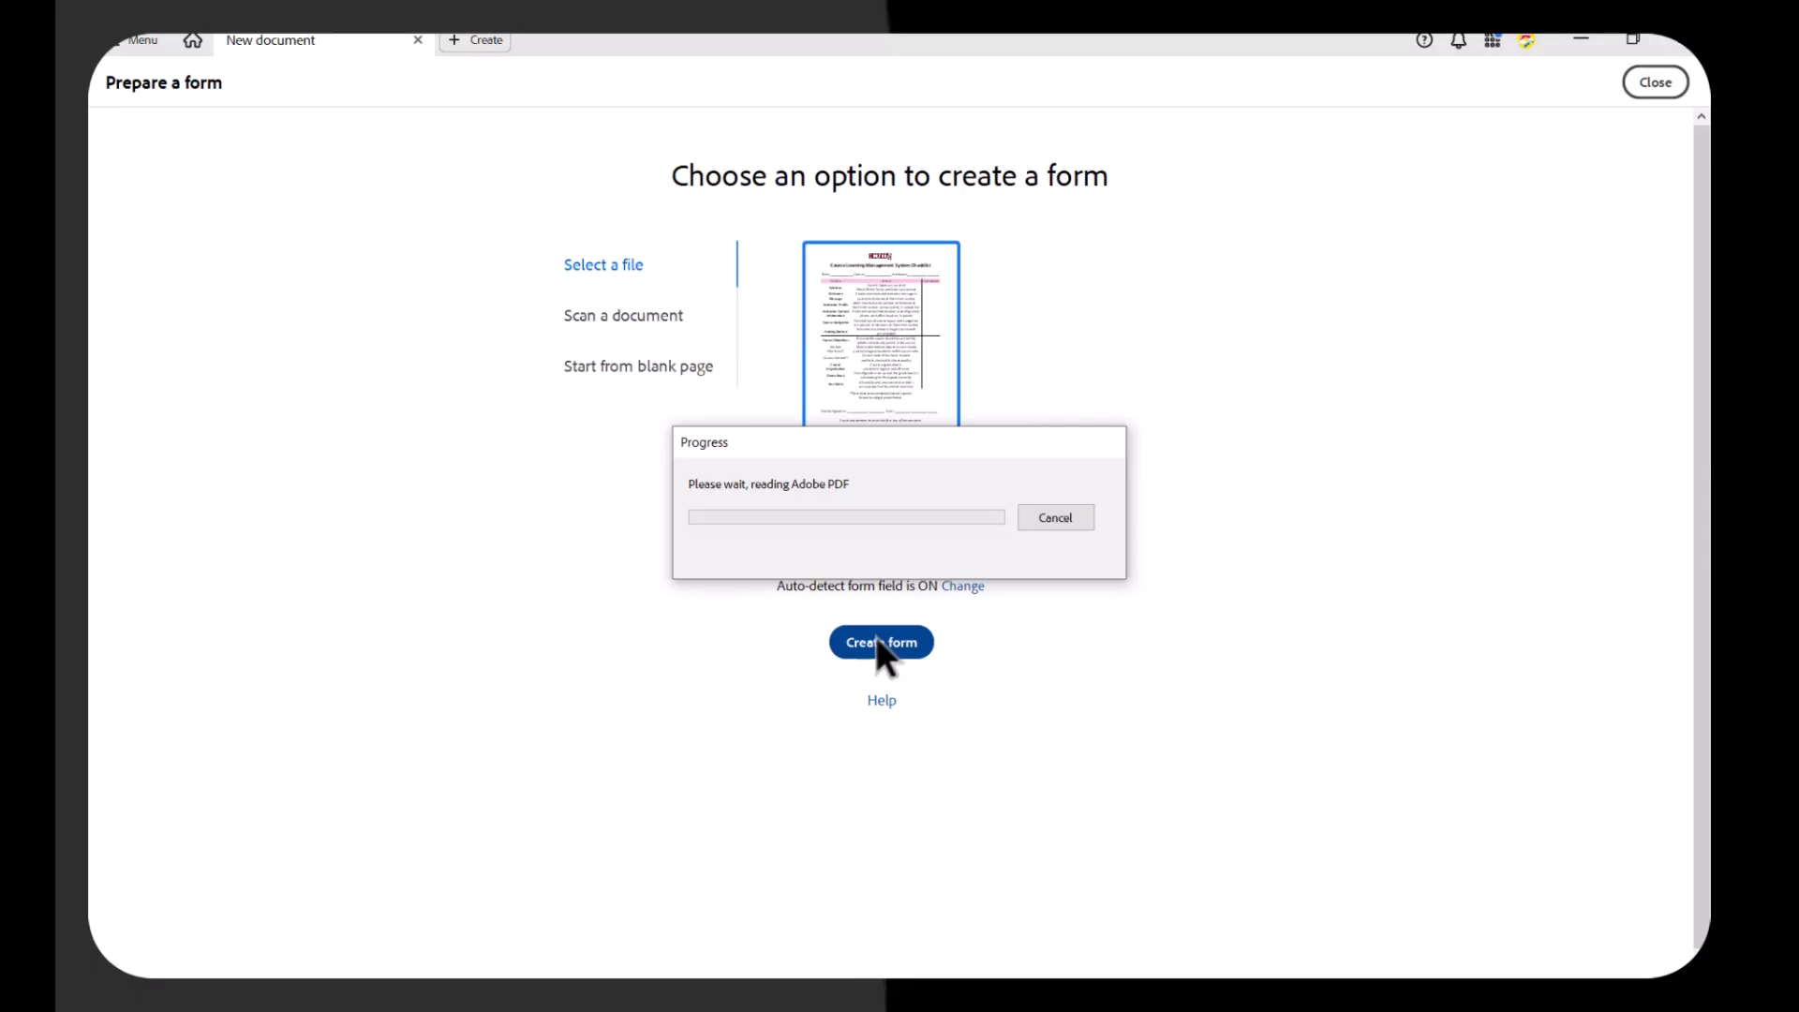
click(877, 641)
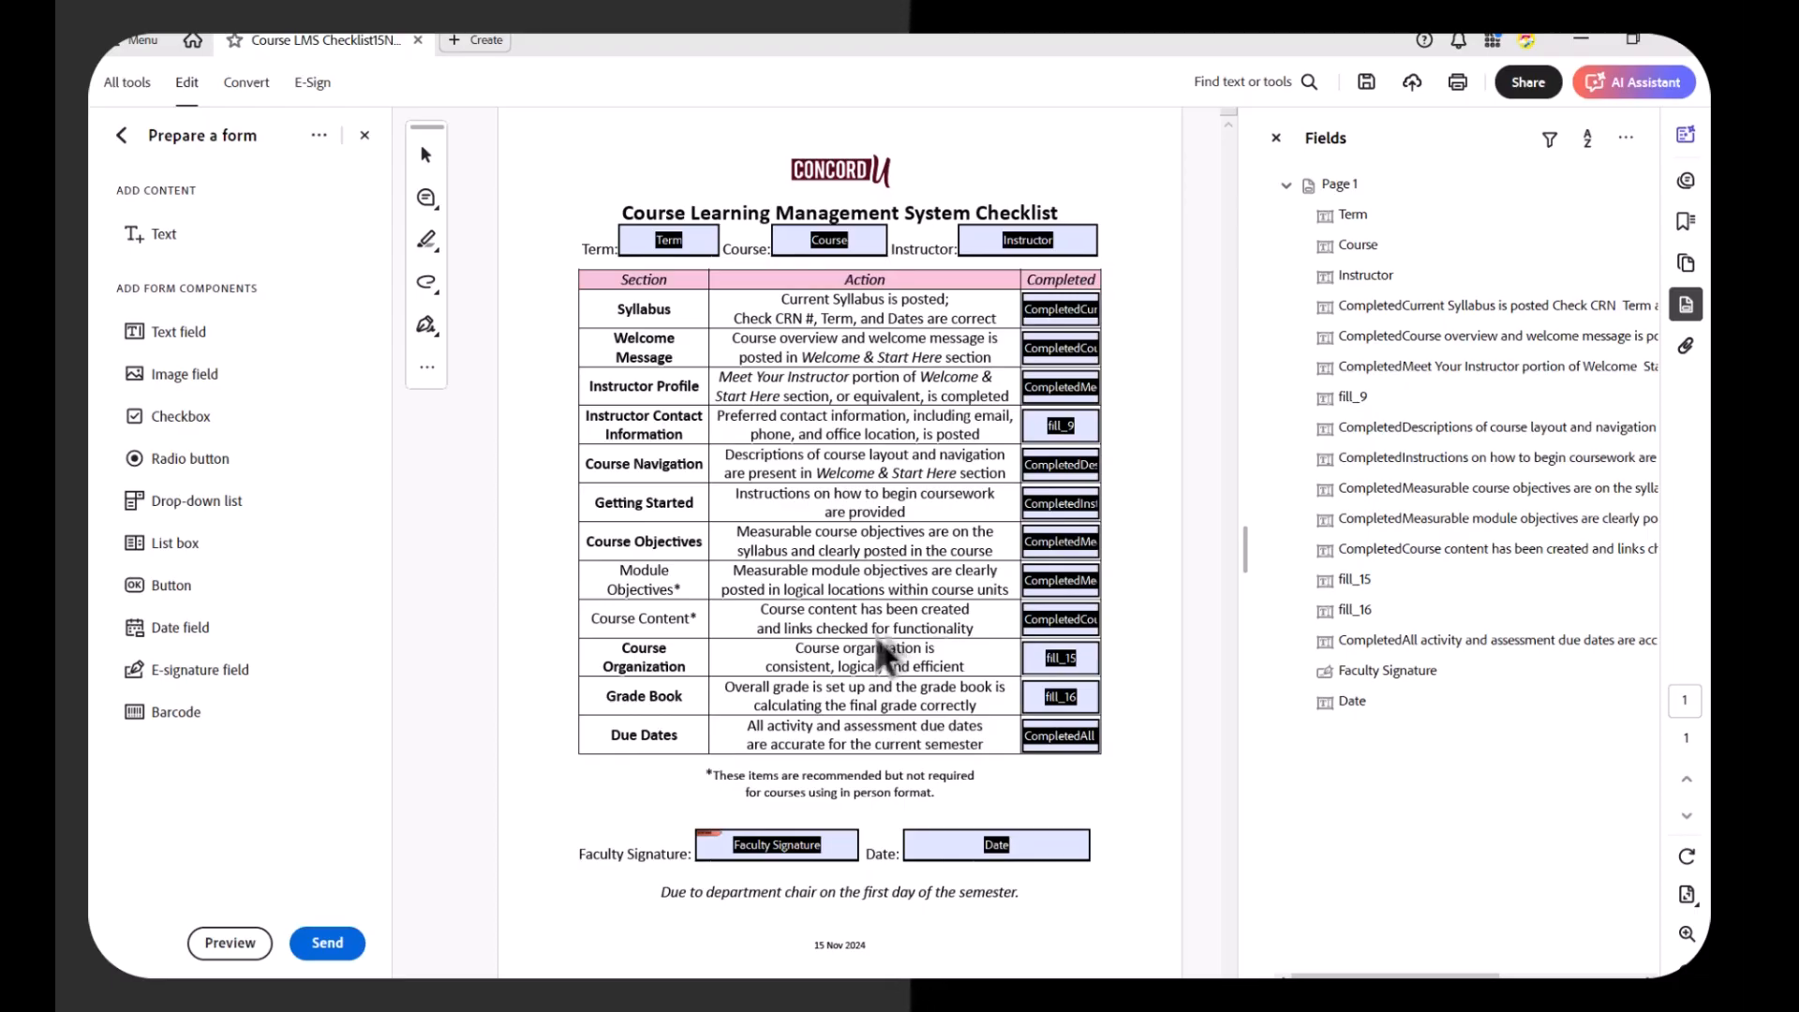
Delete all the auto-detected text fields in the table's Completed column, from the Syllabus row through the Due Dates row.
click(1079, 313)
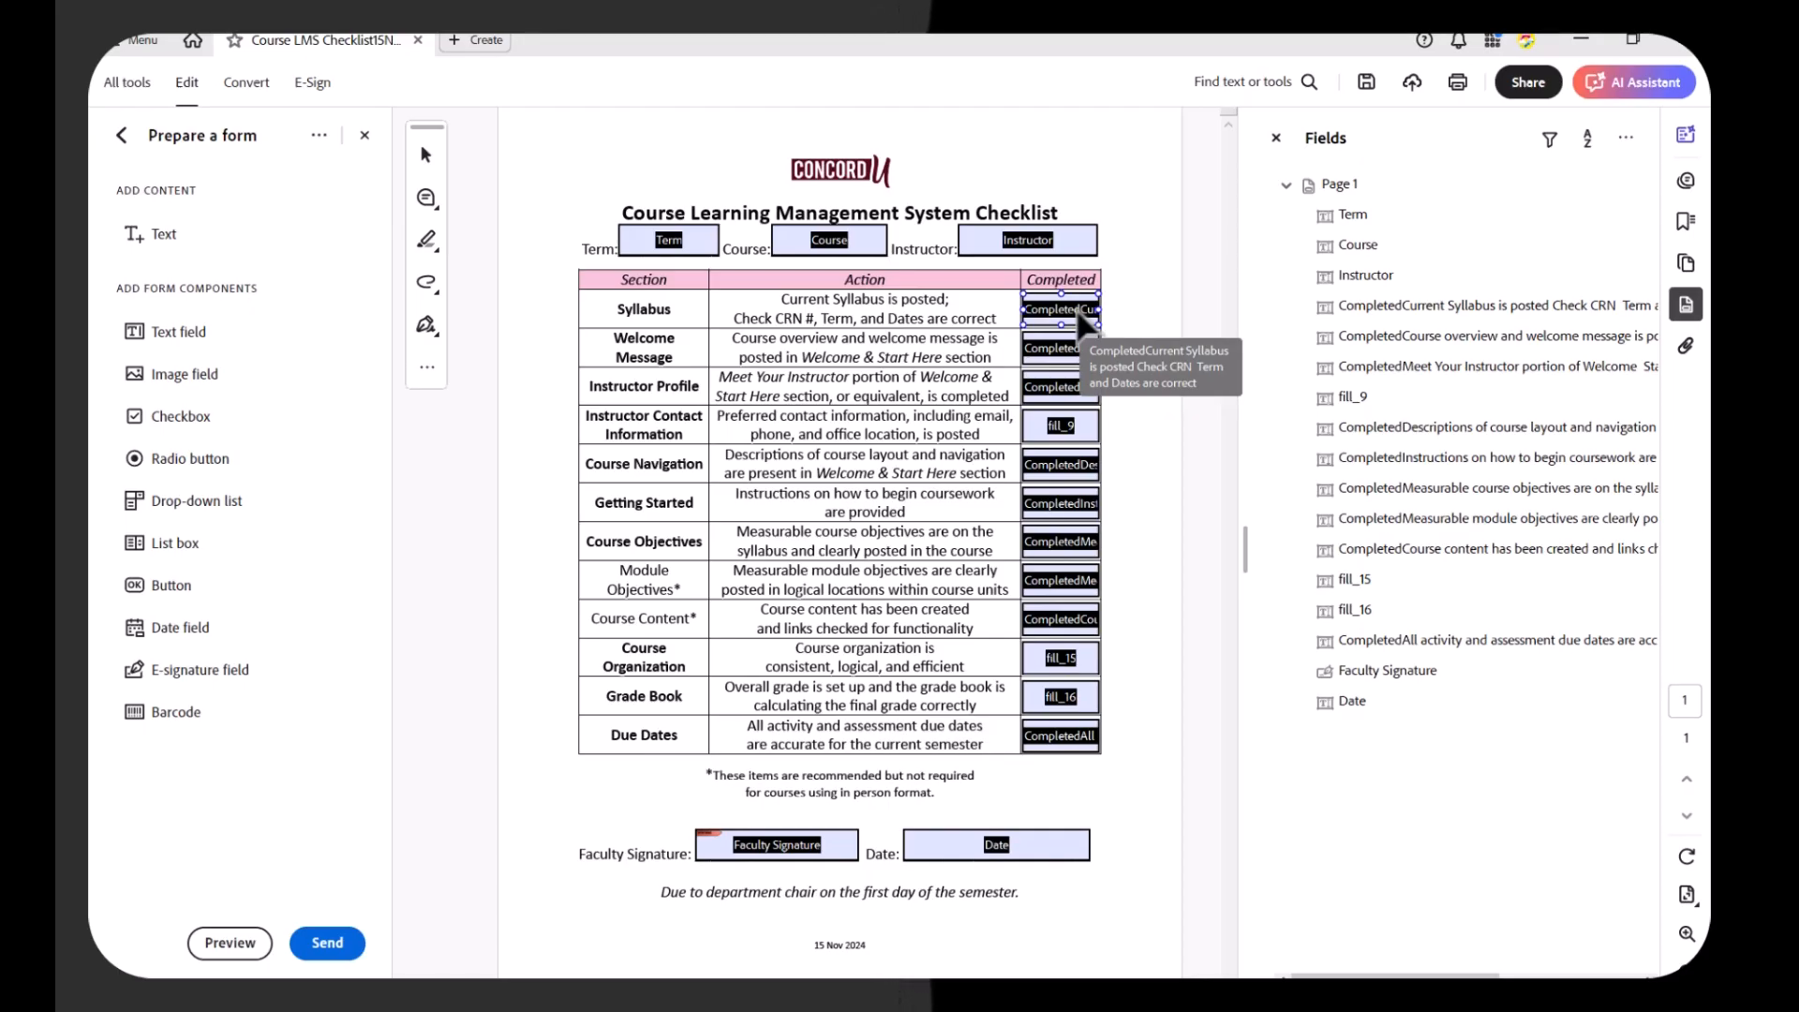
click(1078, 313)
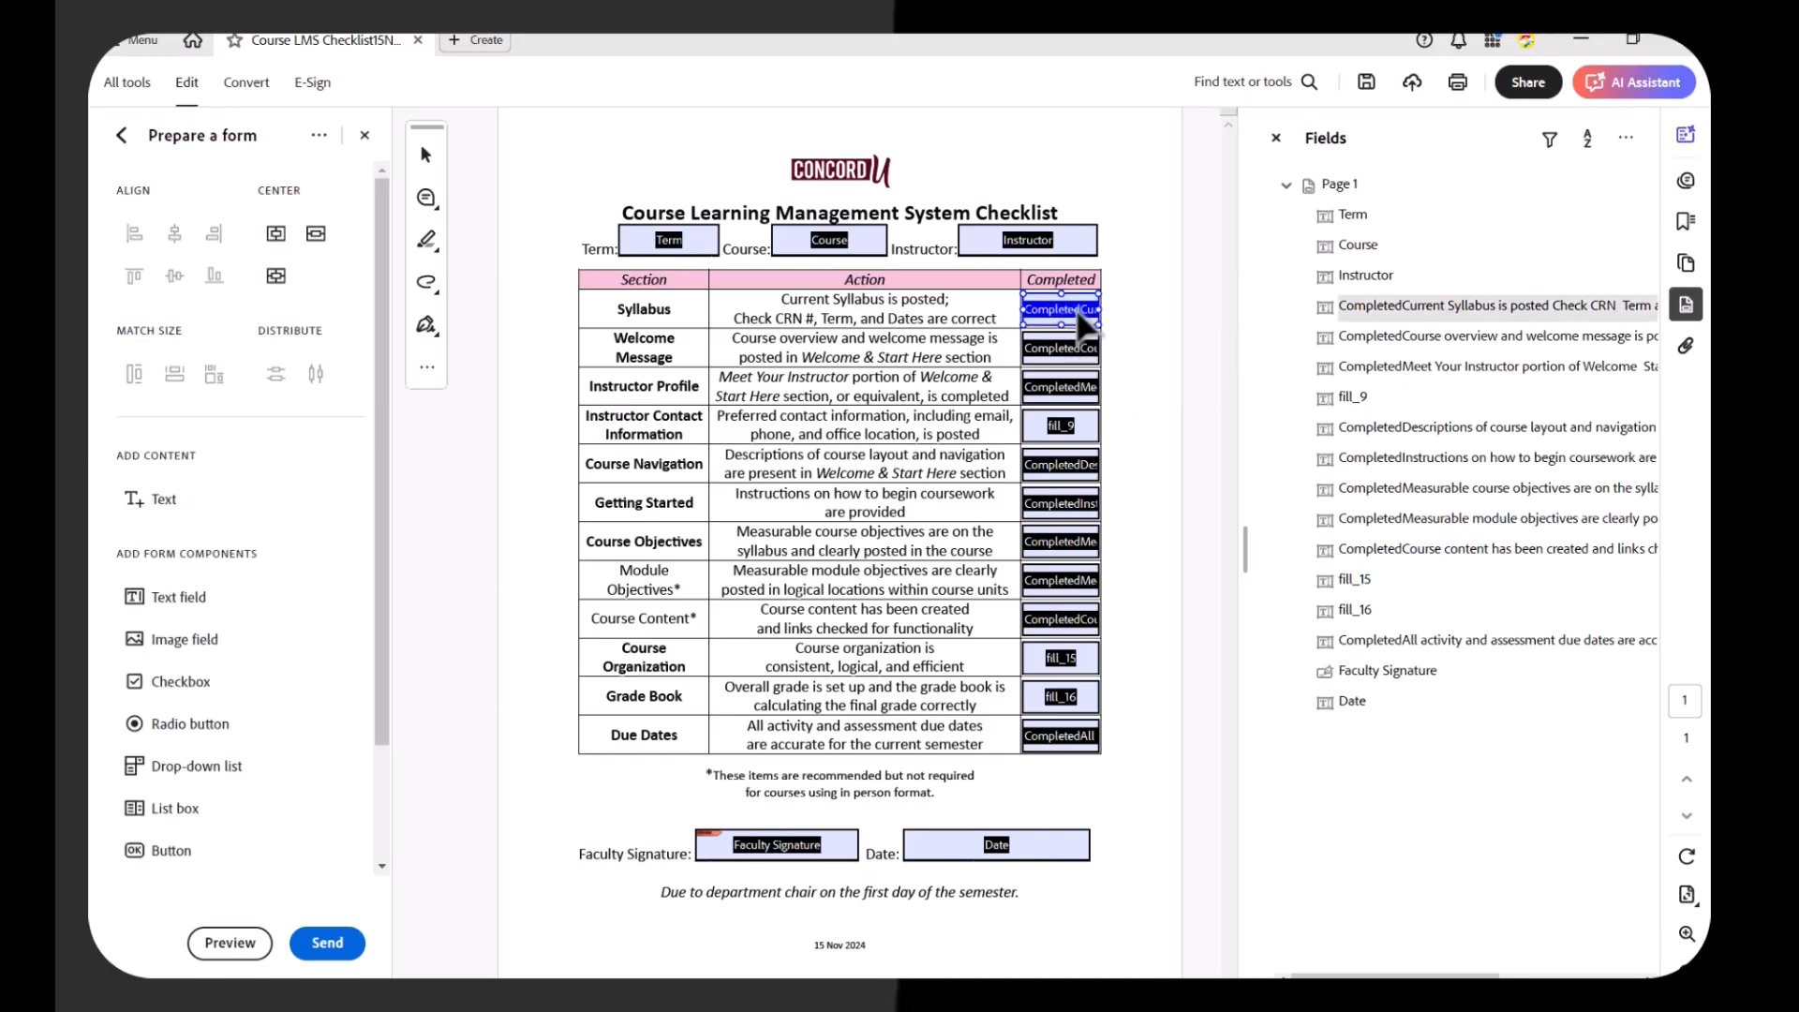
ctrl+click(1072, 350)
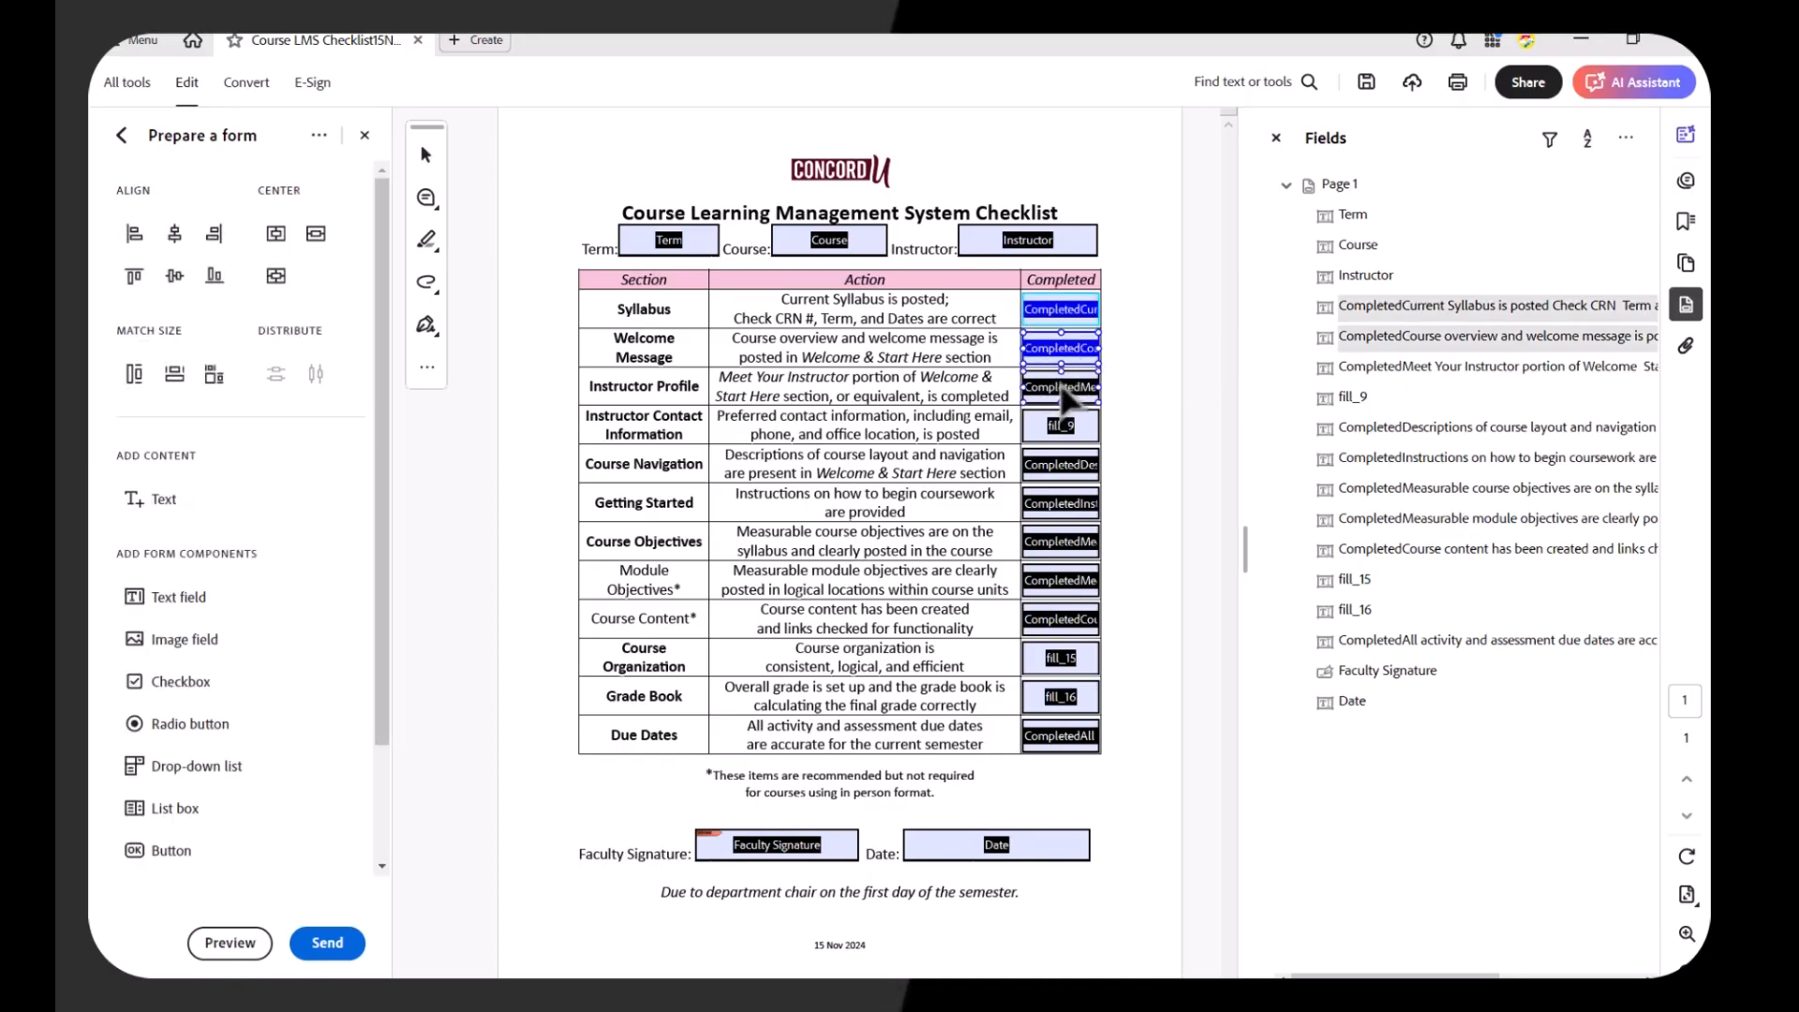
ctrl+click(1064, 389)
ctrl+click(1056, 429)
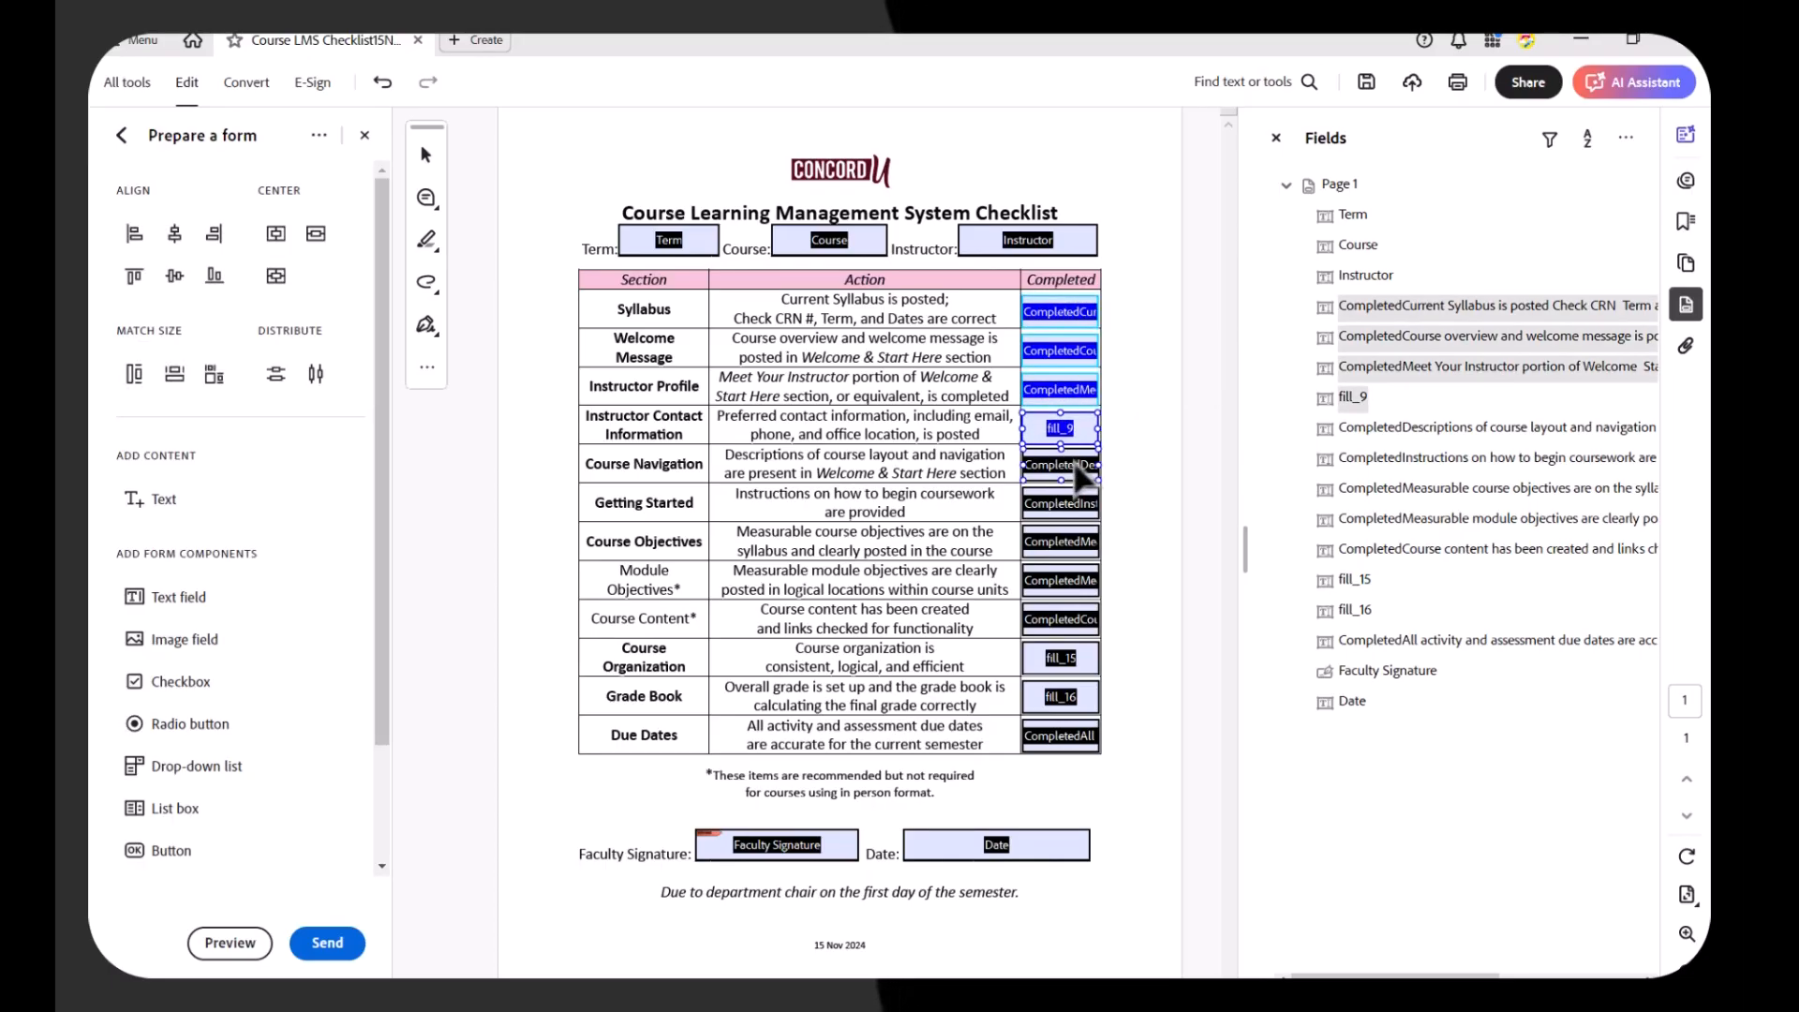
ctrl+click(1064, 465)
ctrl+click(1075, 506)
ctrl+click(1062, 542)
ctrl+click(1064, 581)
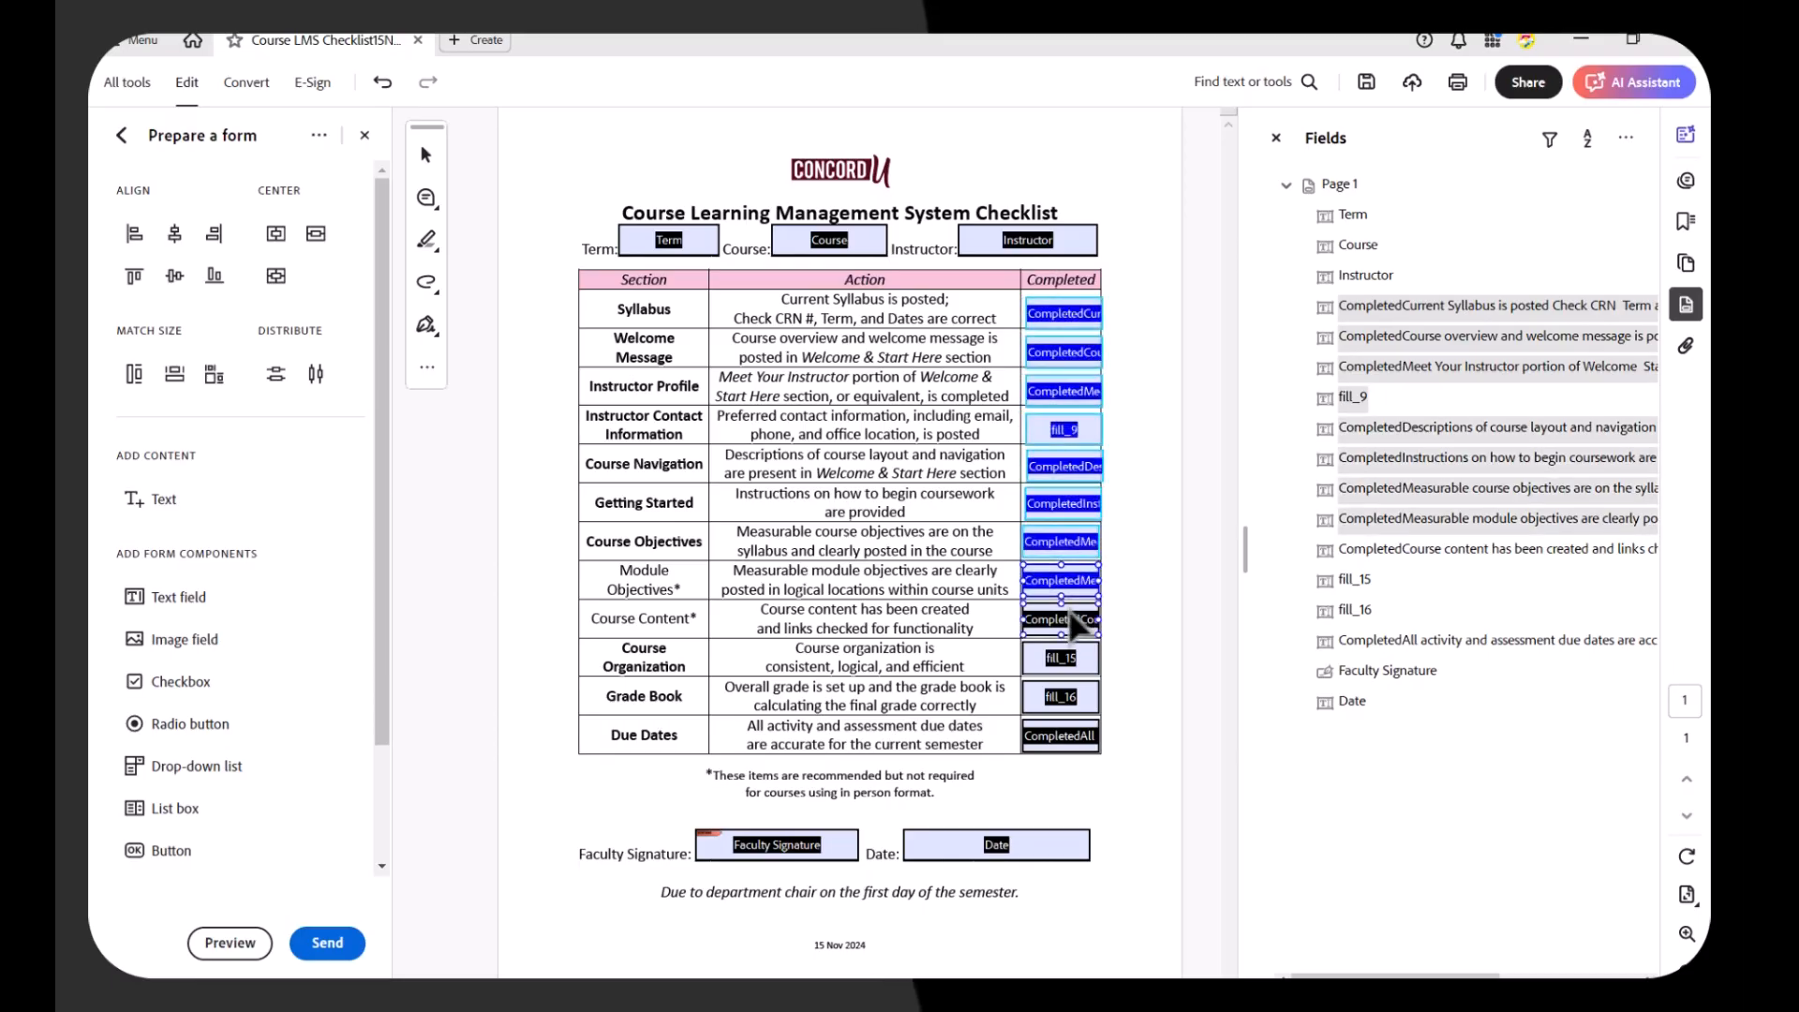
ctrl+click(1068, 618)
ctrl+click(1066, 658)
ctrl+click(1064, 698)
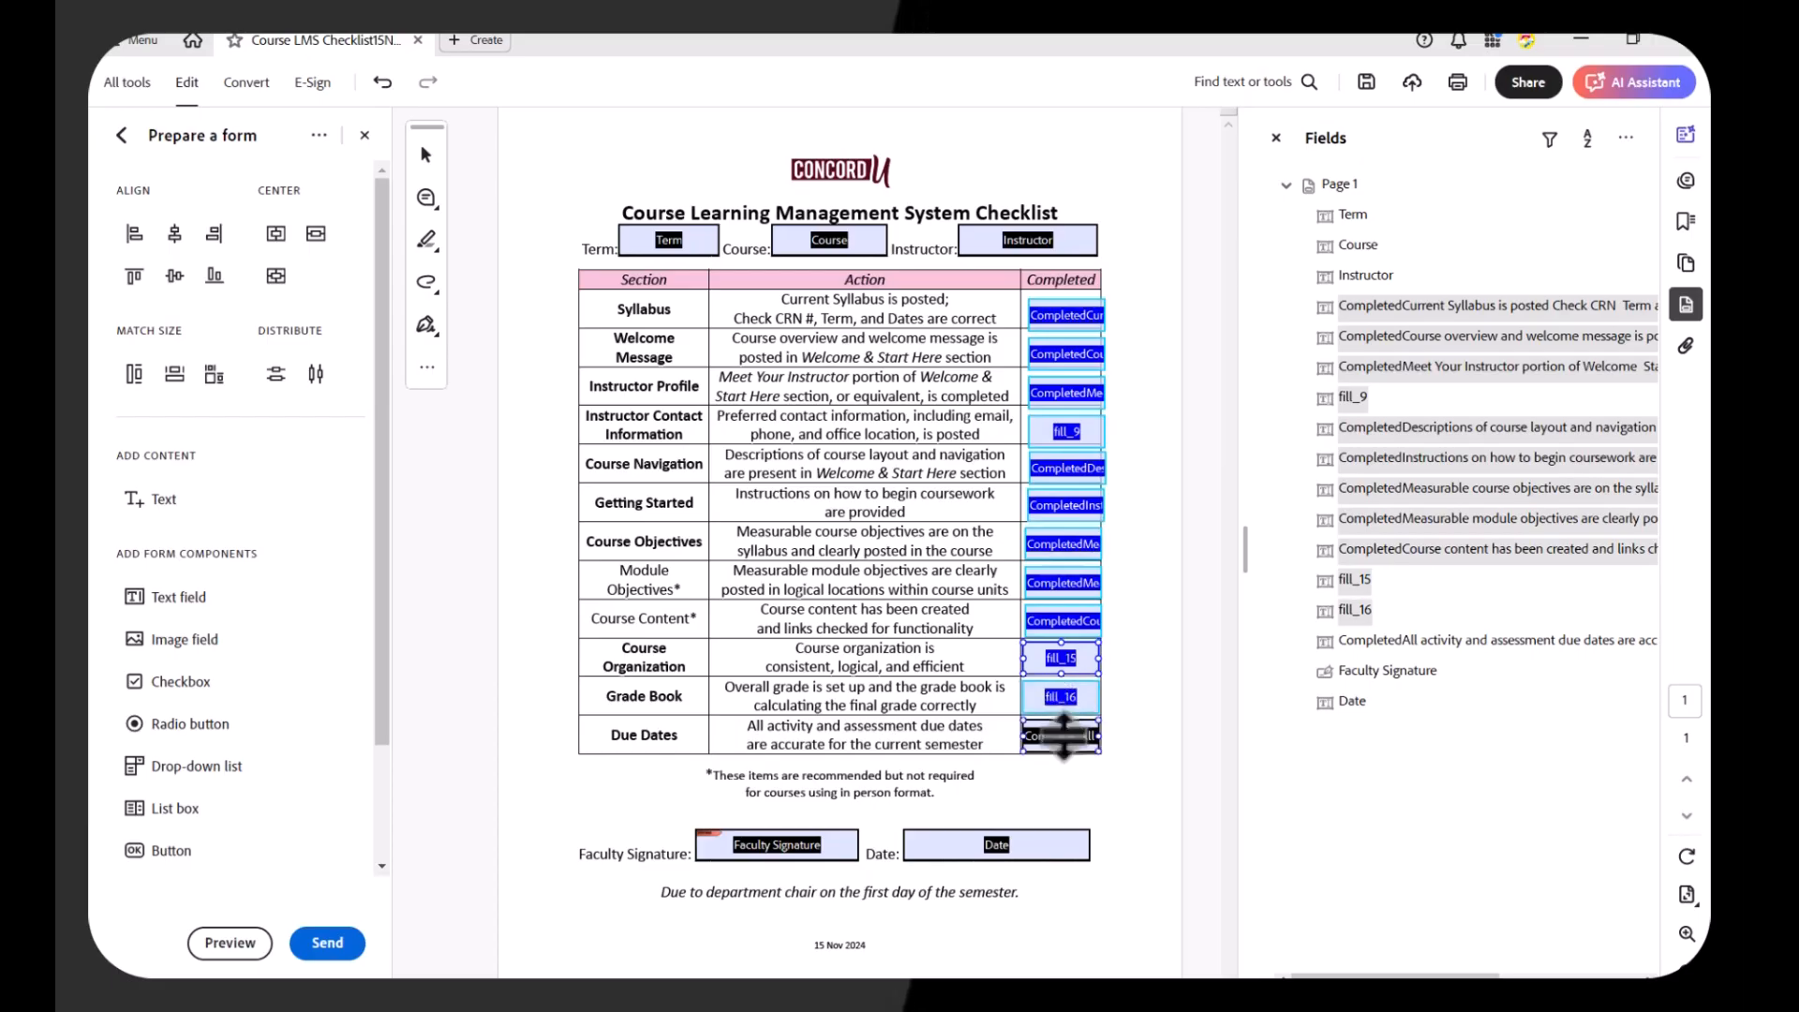
ctrl+click(1059, 737)
key(Delete)
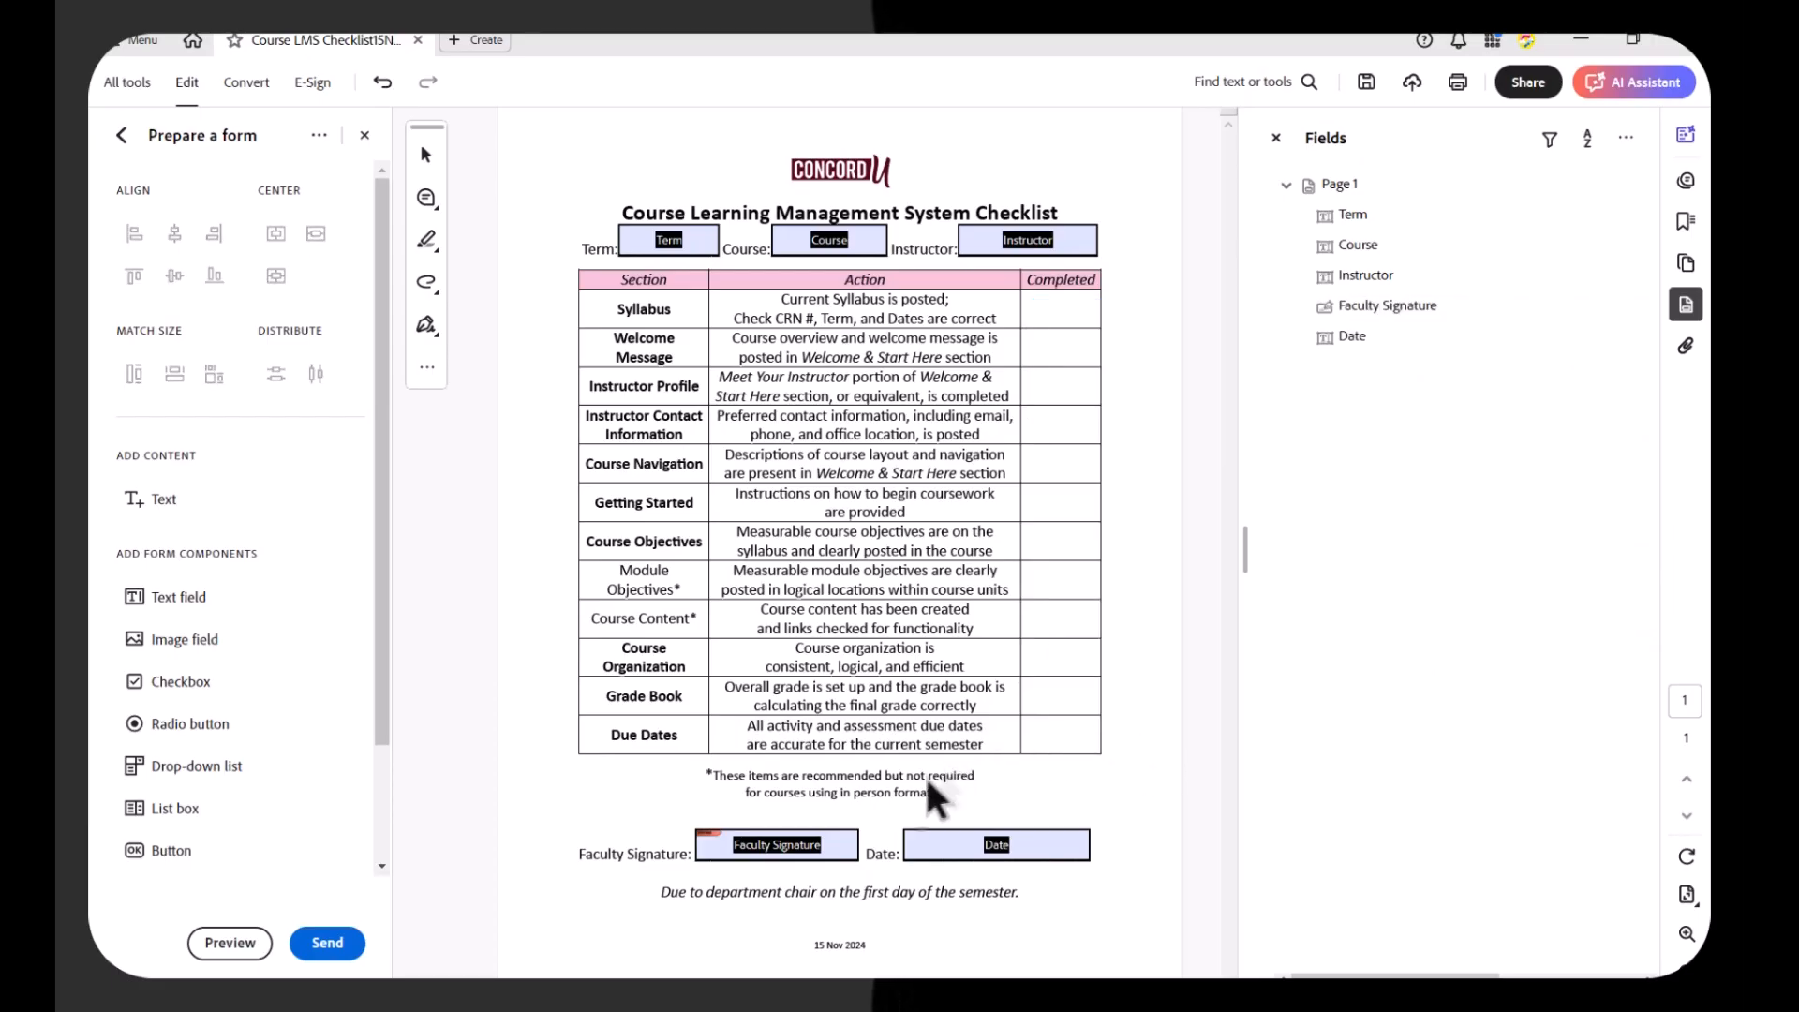
Delete the auto-detected Faculty Signature e-signature field beside its label below the table.
click(812, 855)
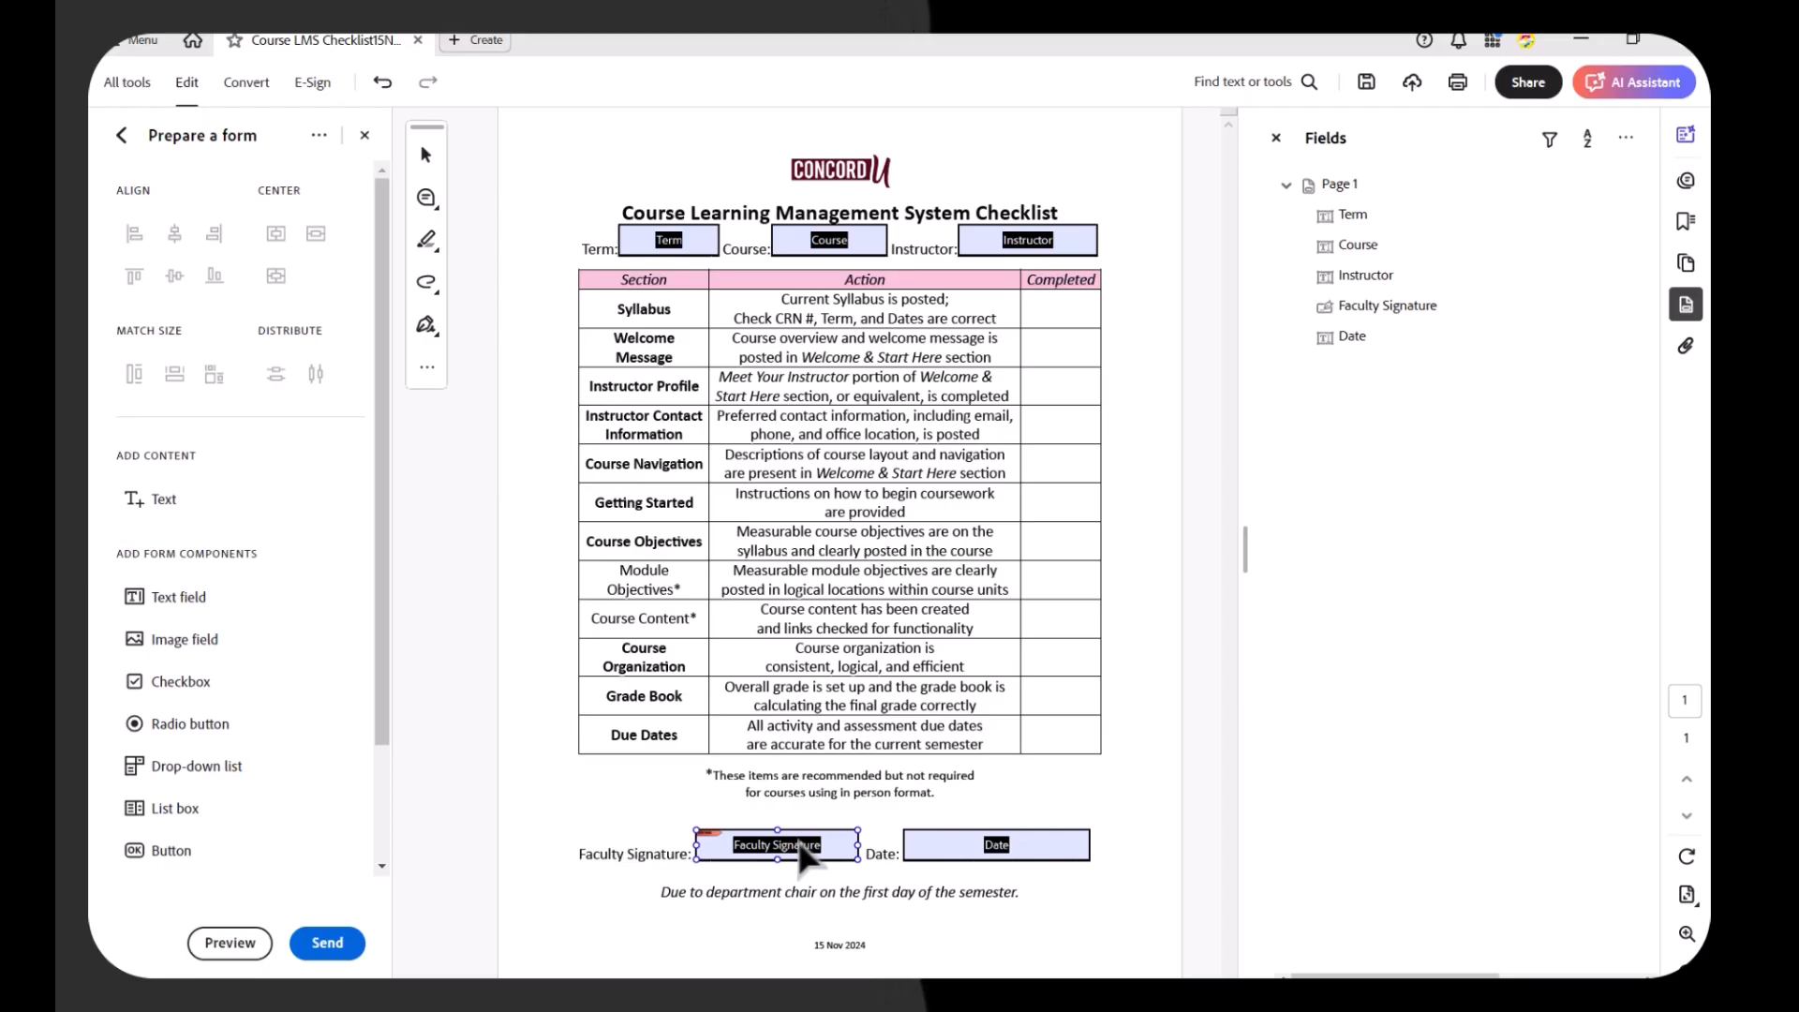
click(801, 848)
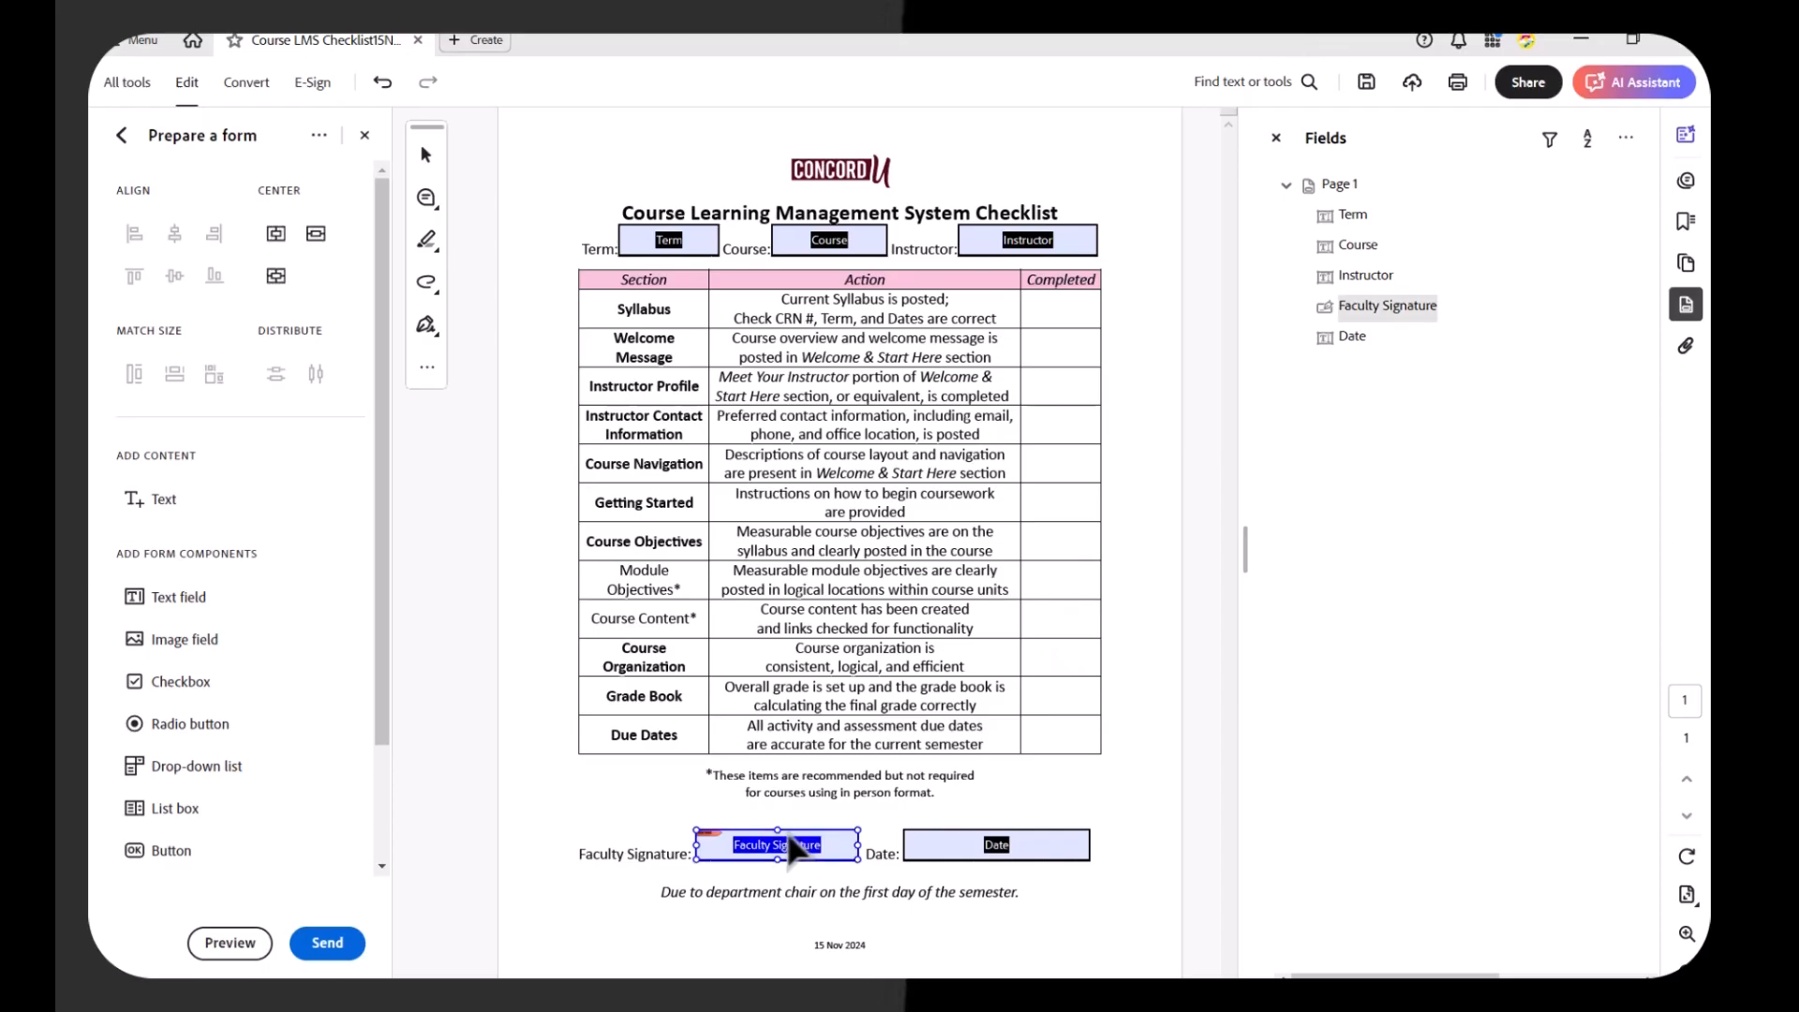
key(Delete)
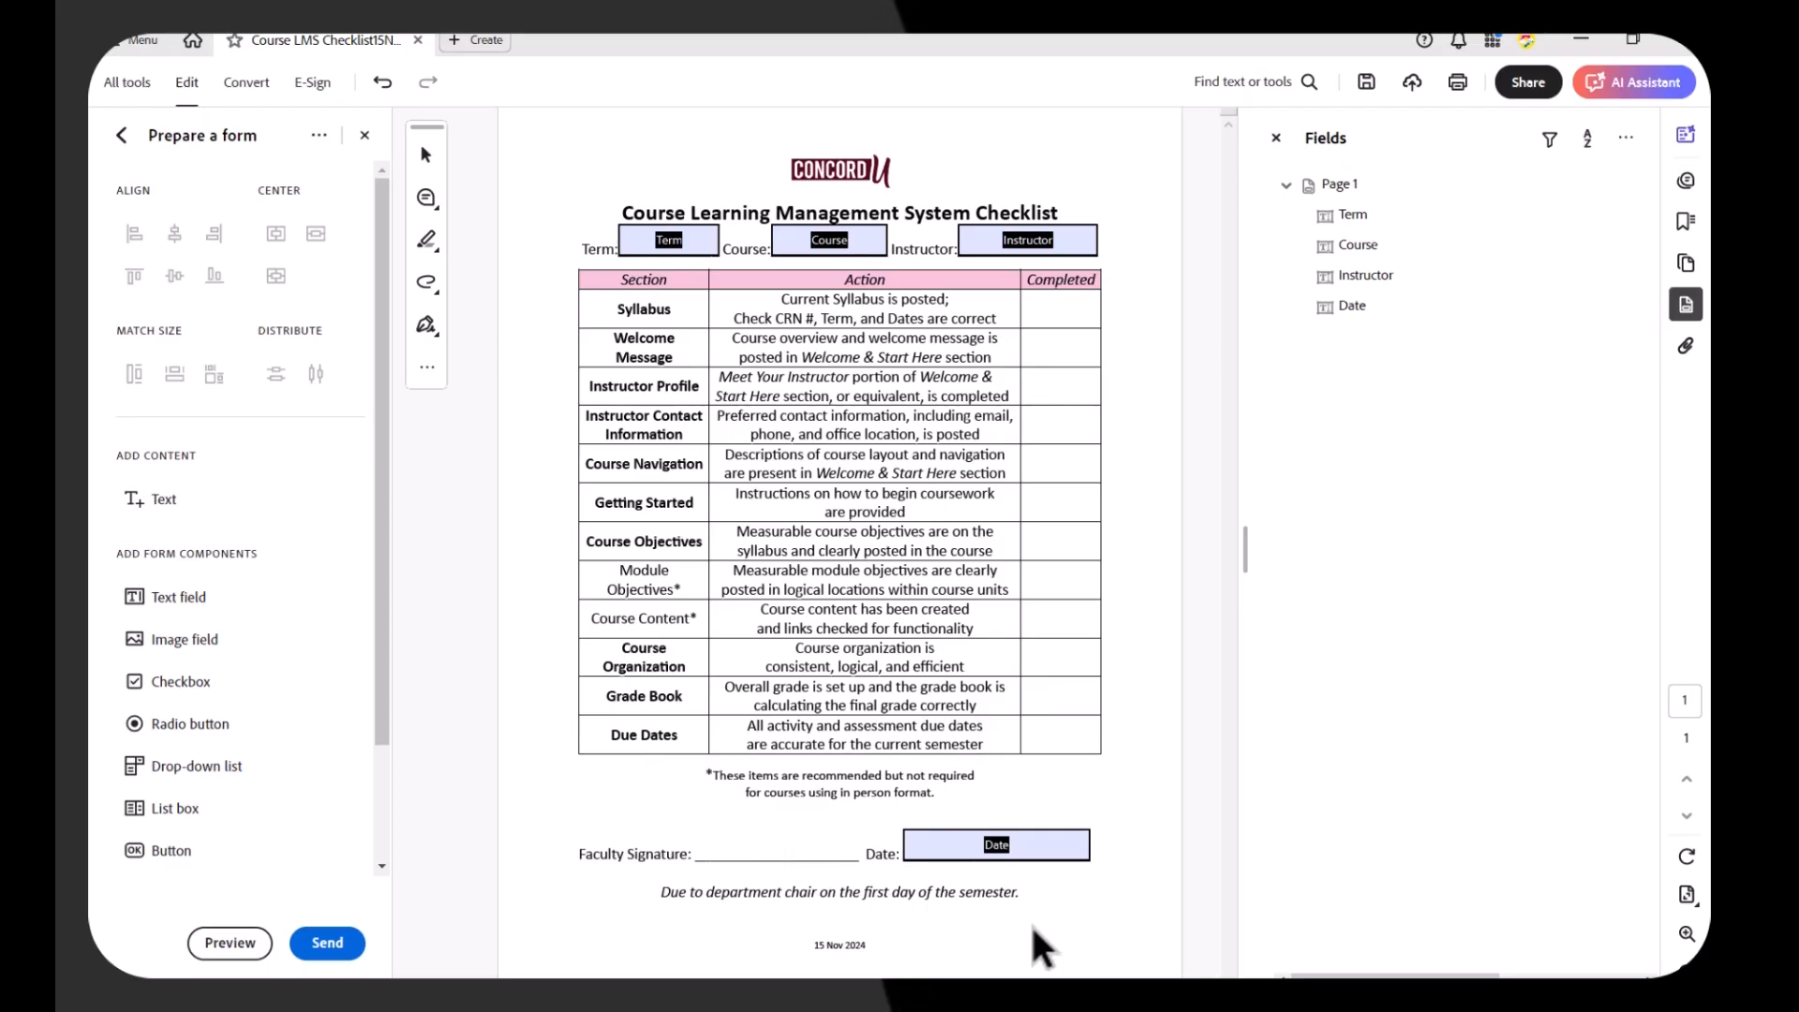
Copy the Date text field below the table and paste a duplicate onto the page.
right_click(1021, 845)
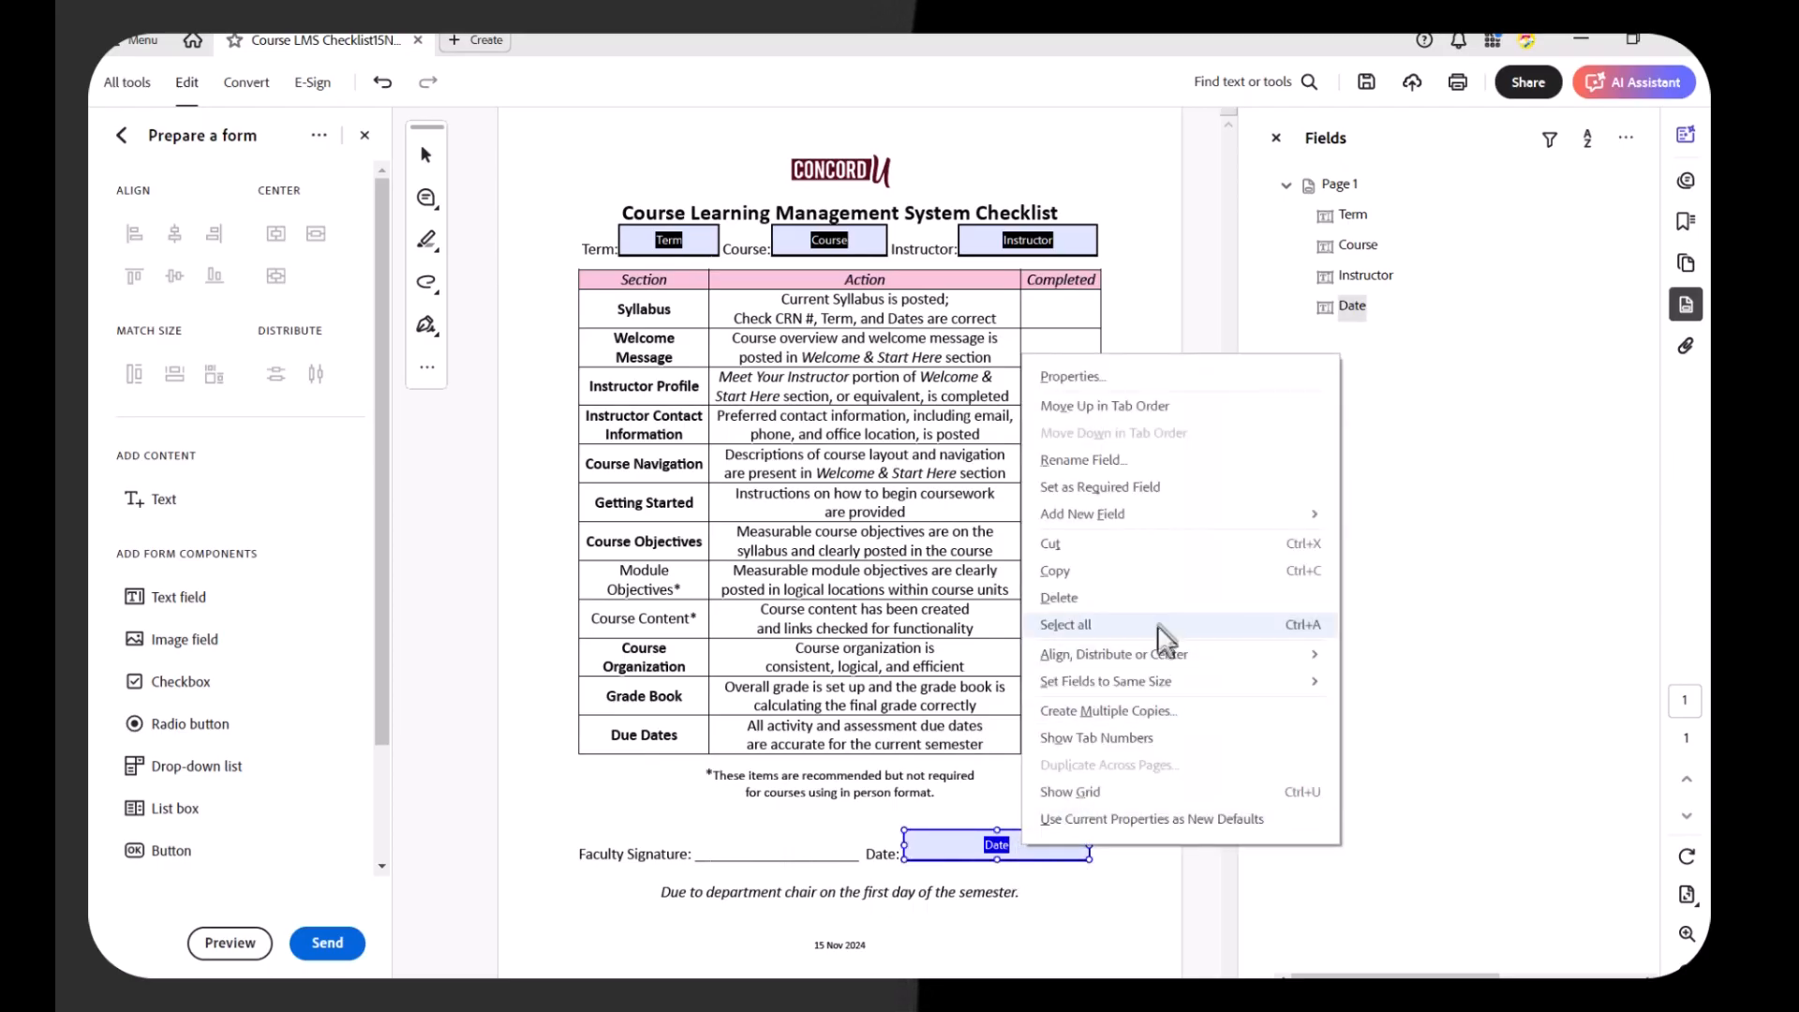
click(1162, 572)
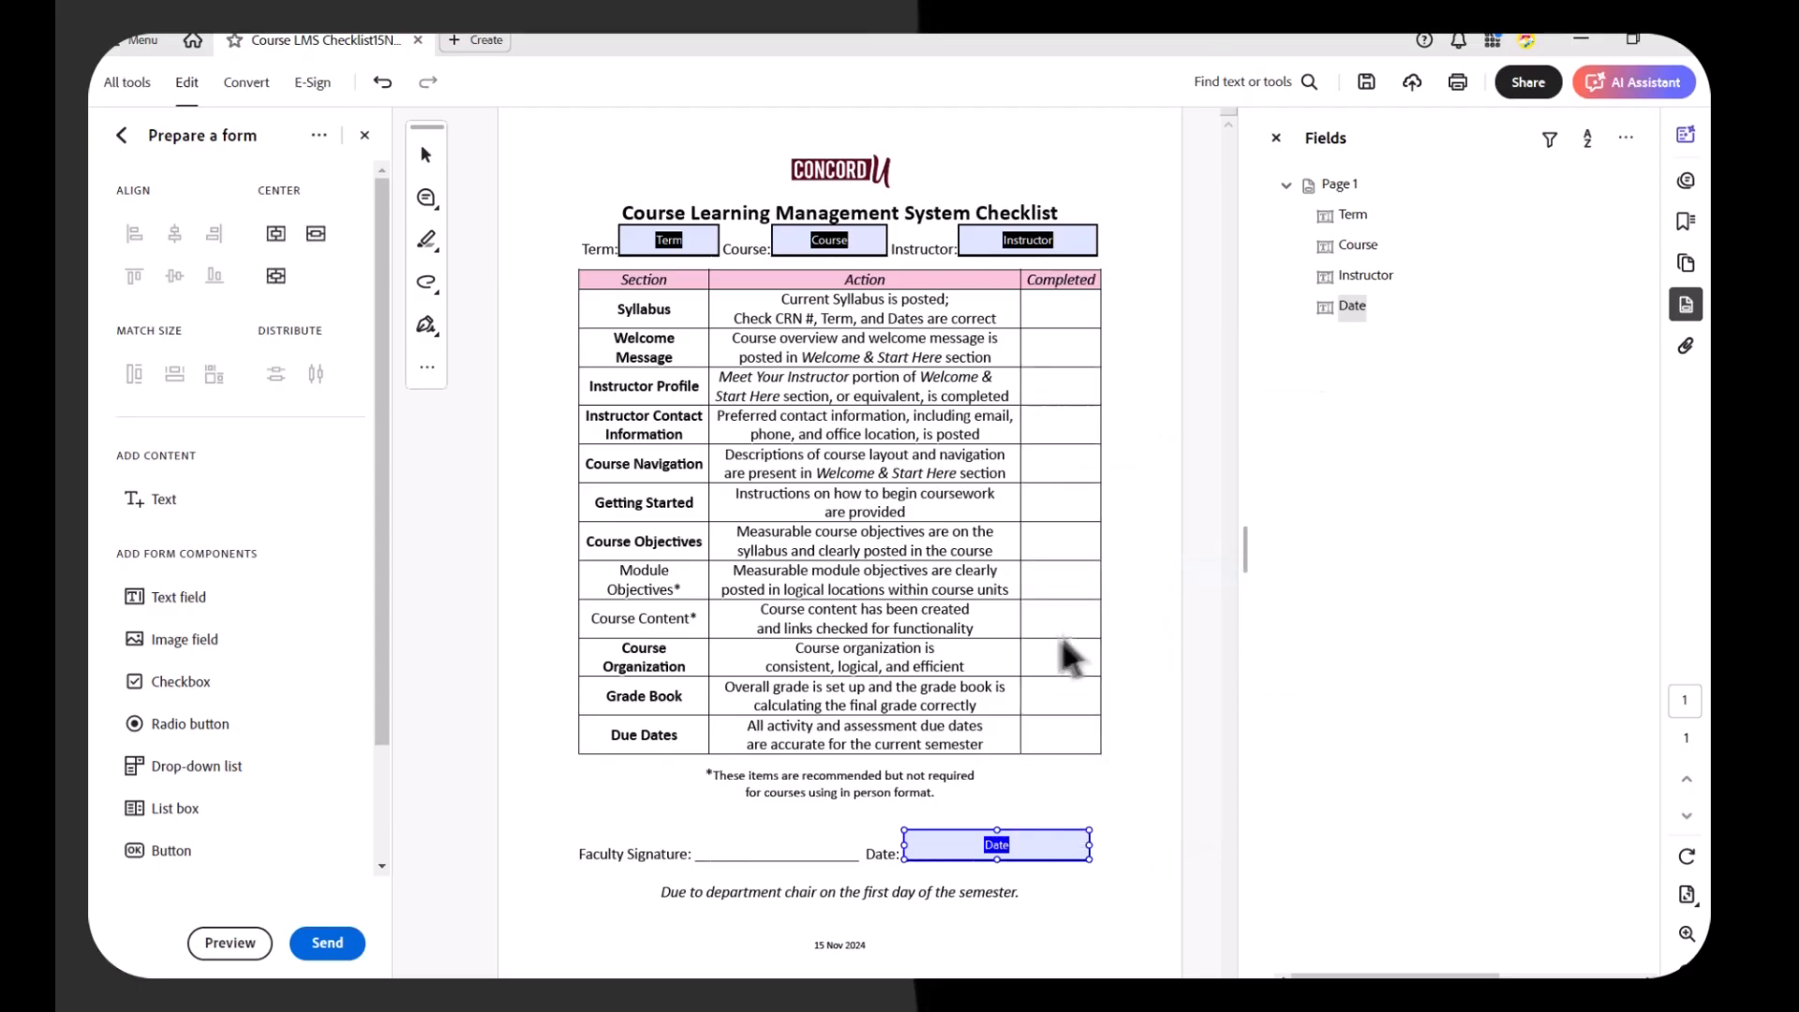
right_click(736, 799)
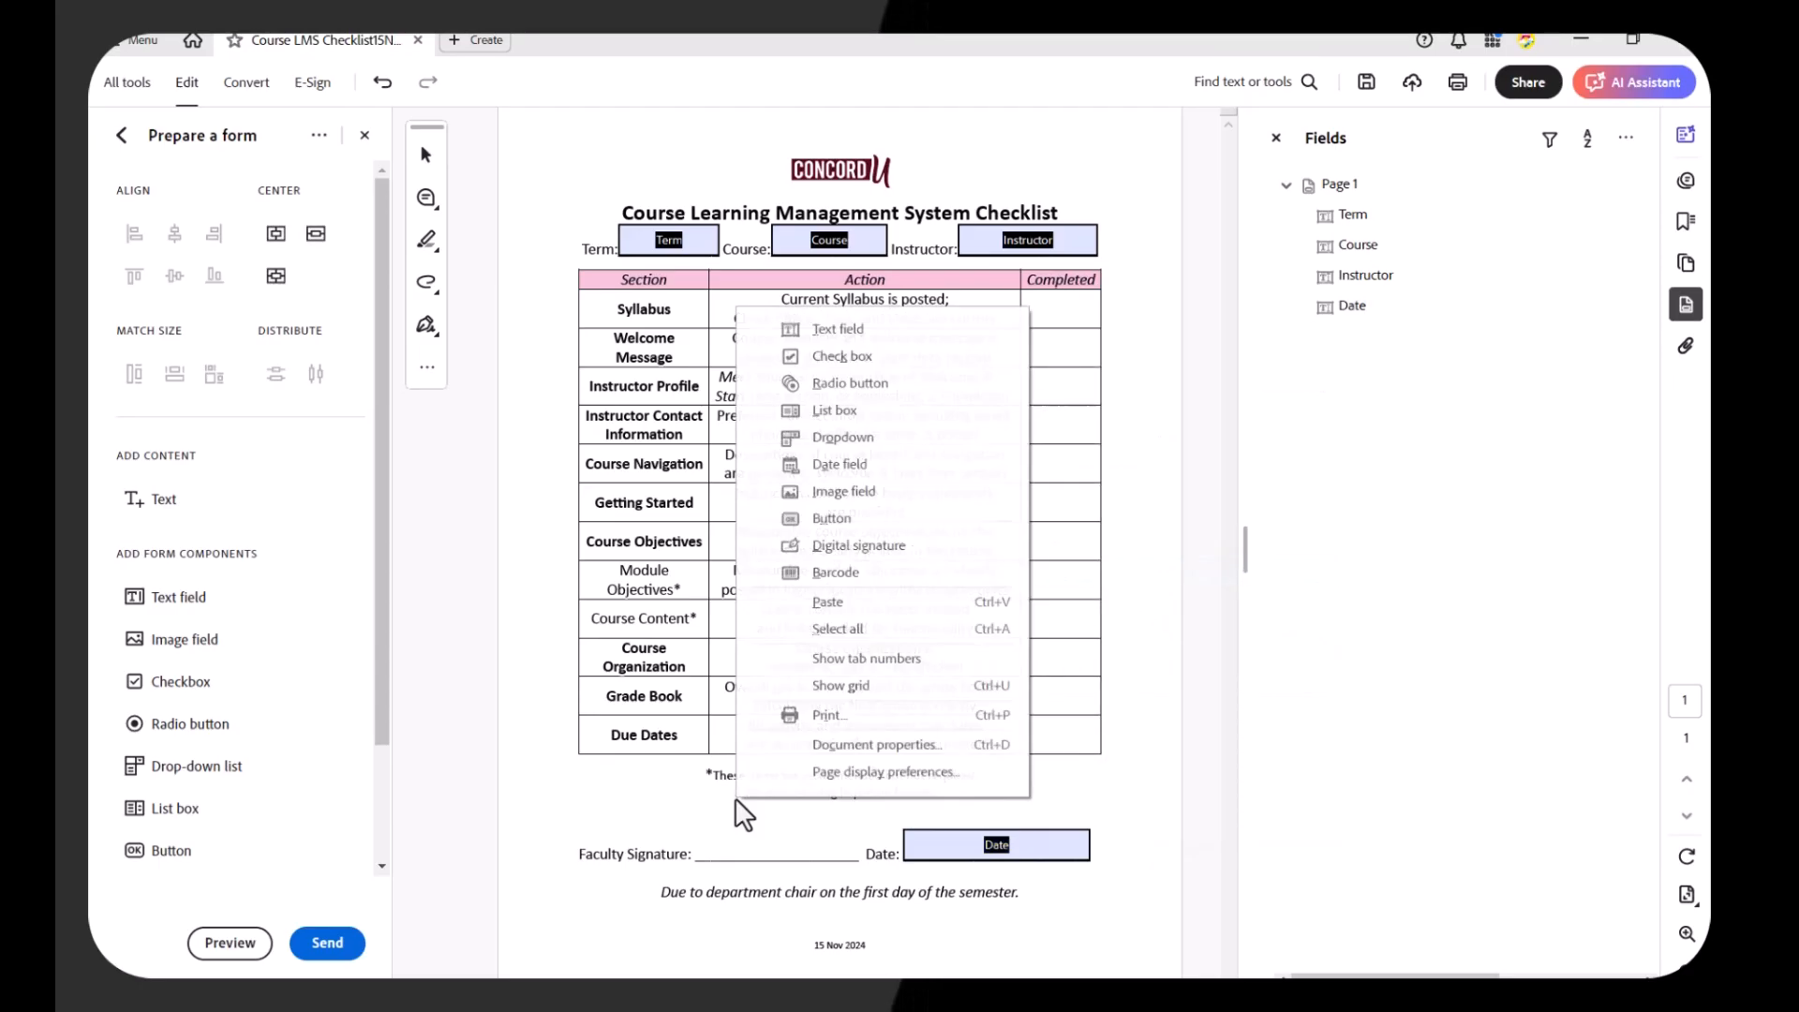
click(891, 602)
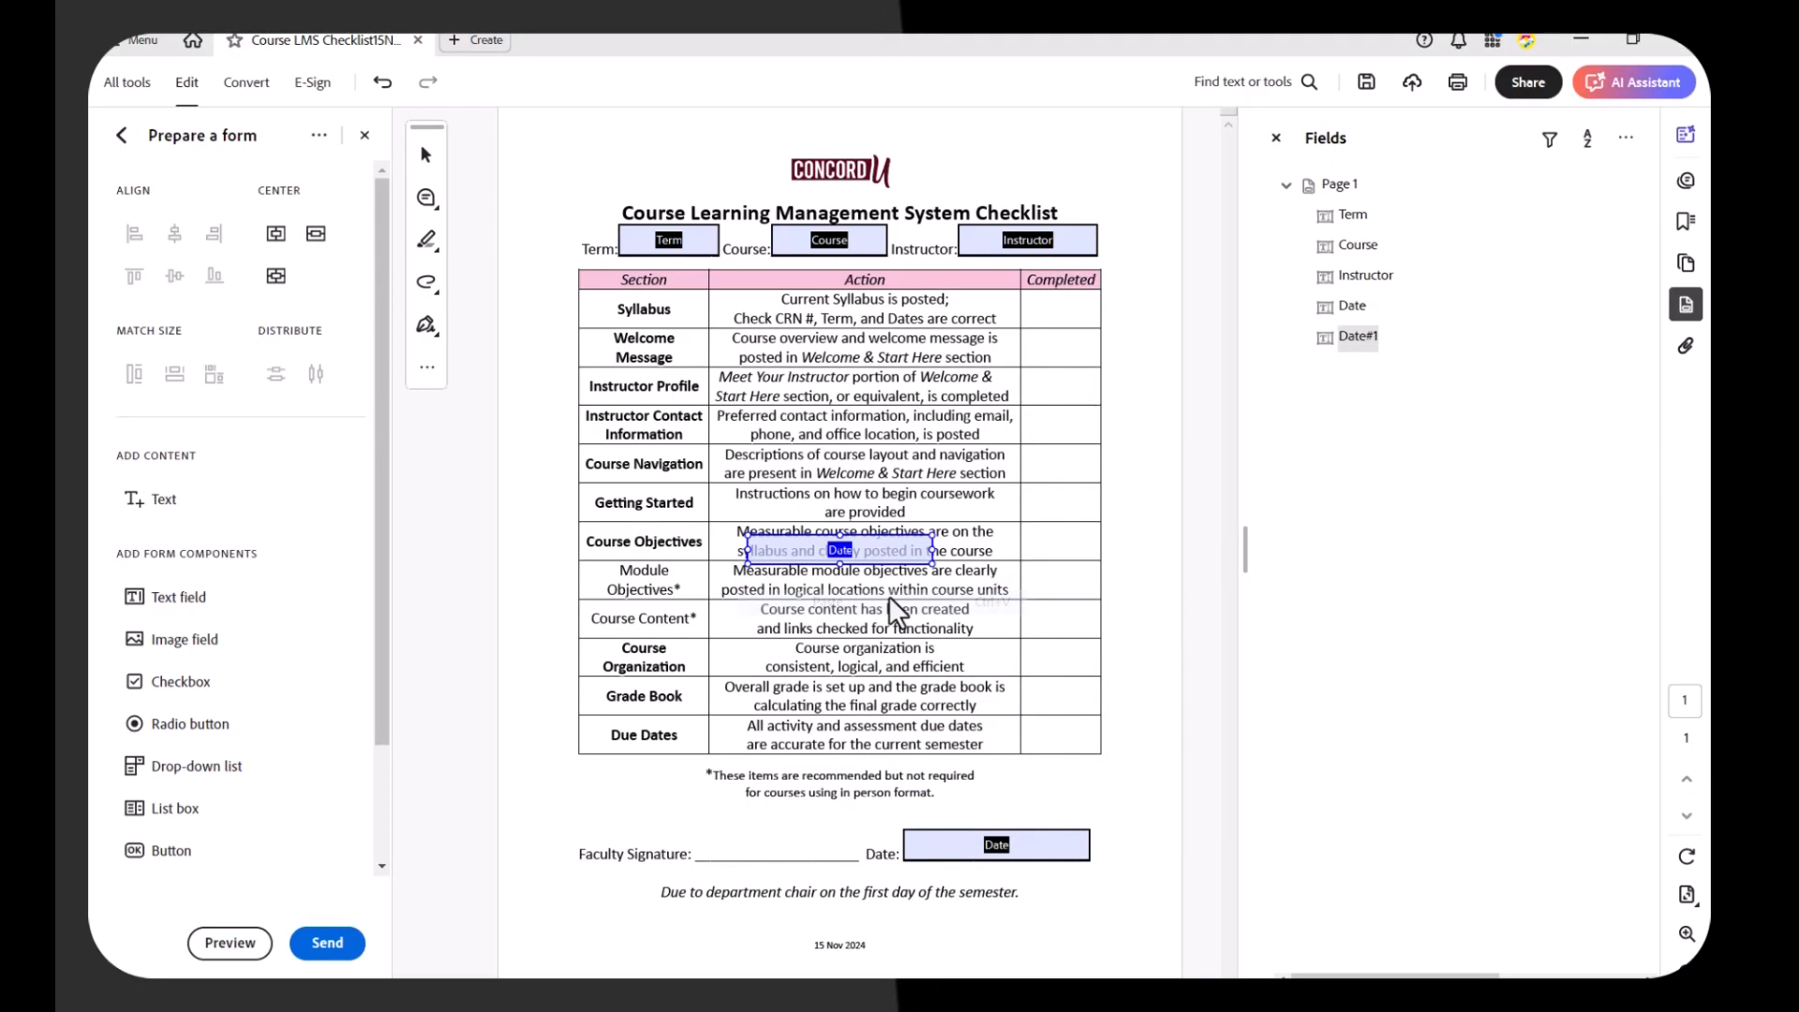
Move the pasted Date field onto the Faculty Signature line and narrow it to end before the Date label.
mouse_move(886, 562)
mouse_down()
mouse_move(843, 705)
mouse_move(853, 847)
mouse_up()
key(Left)
key(Left)
key(Left)
key(Left)
key(Left)
key(Left)
key(Left)
key(Left)
key(Left)
key(Left)
key(Left)
key(Left)
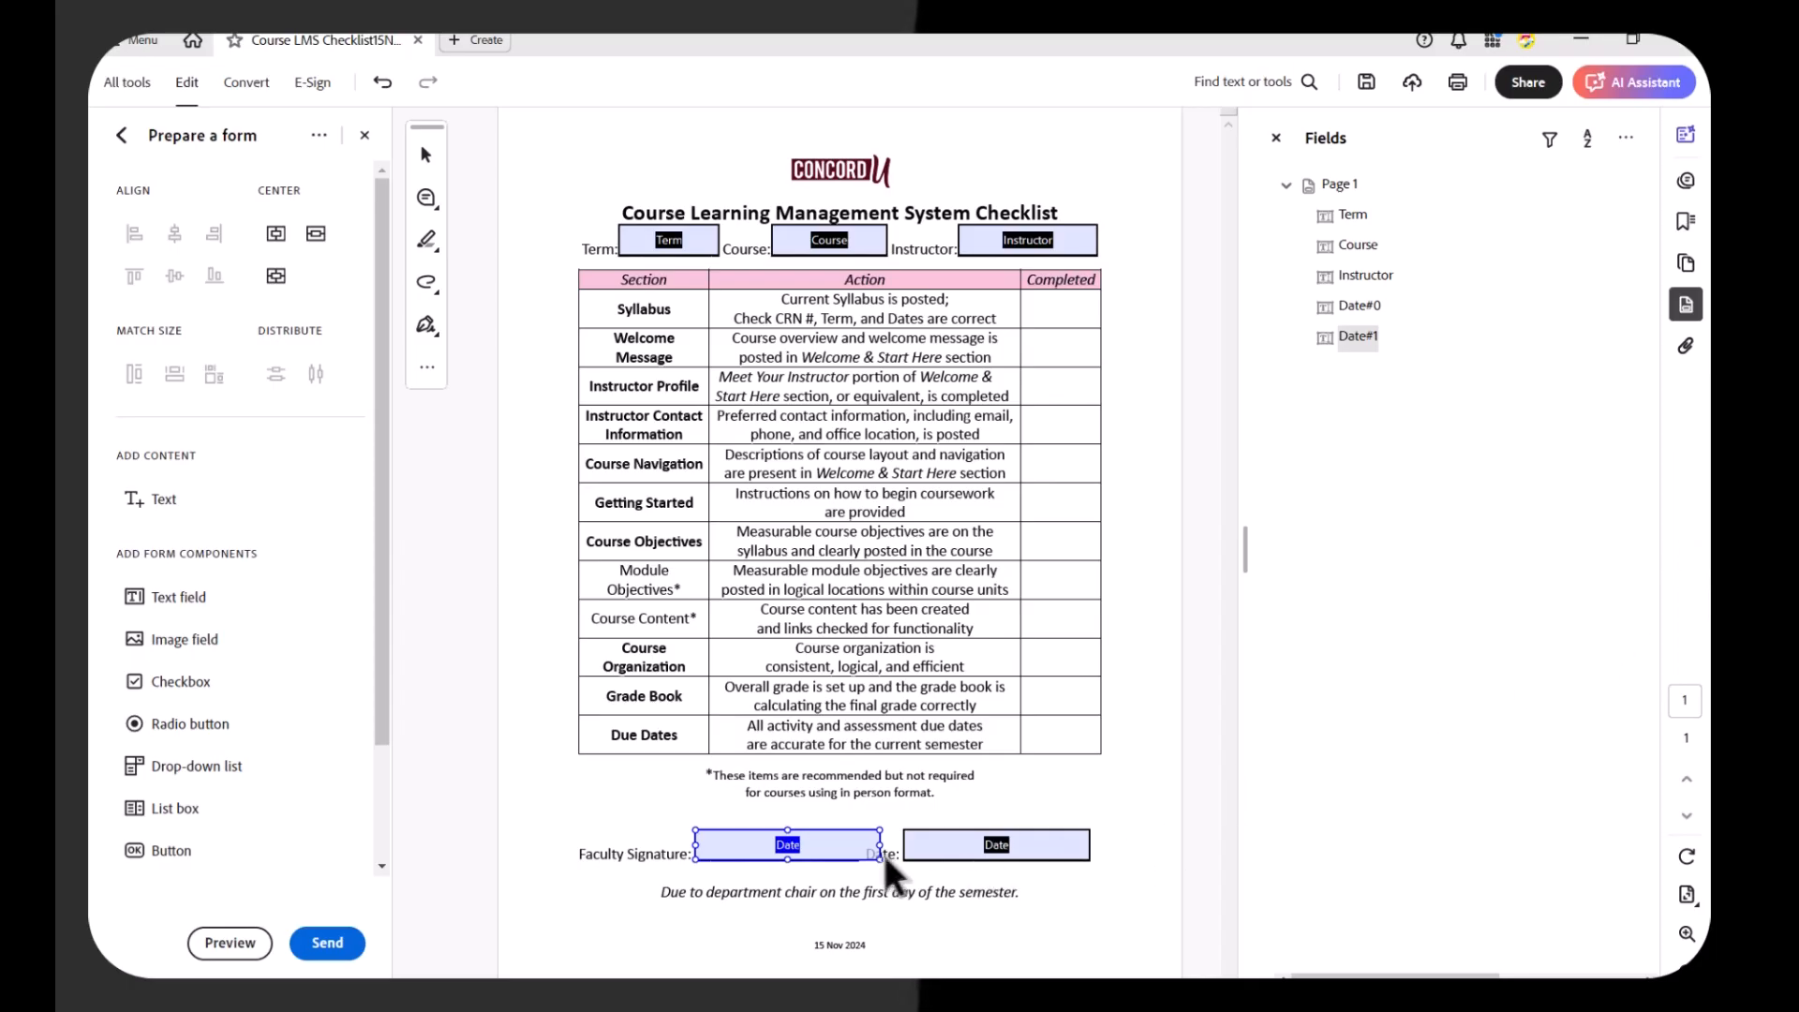
drag(881, 846, 860, 846)
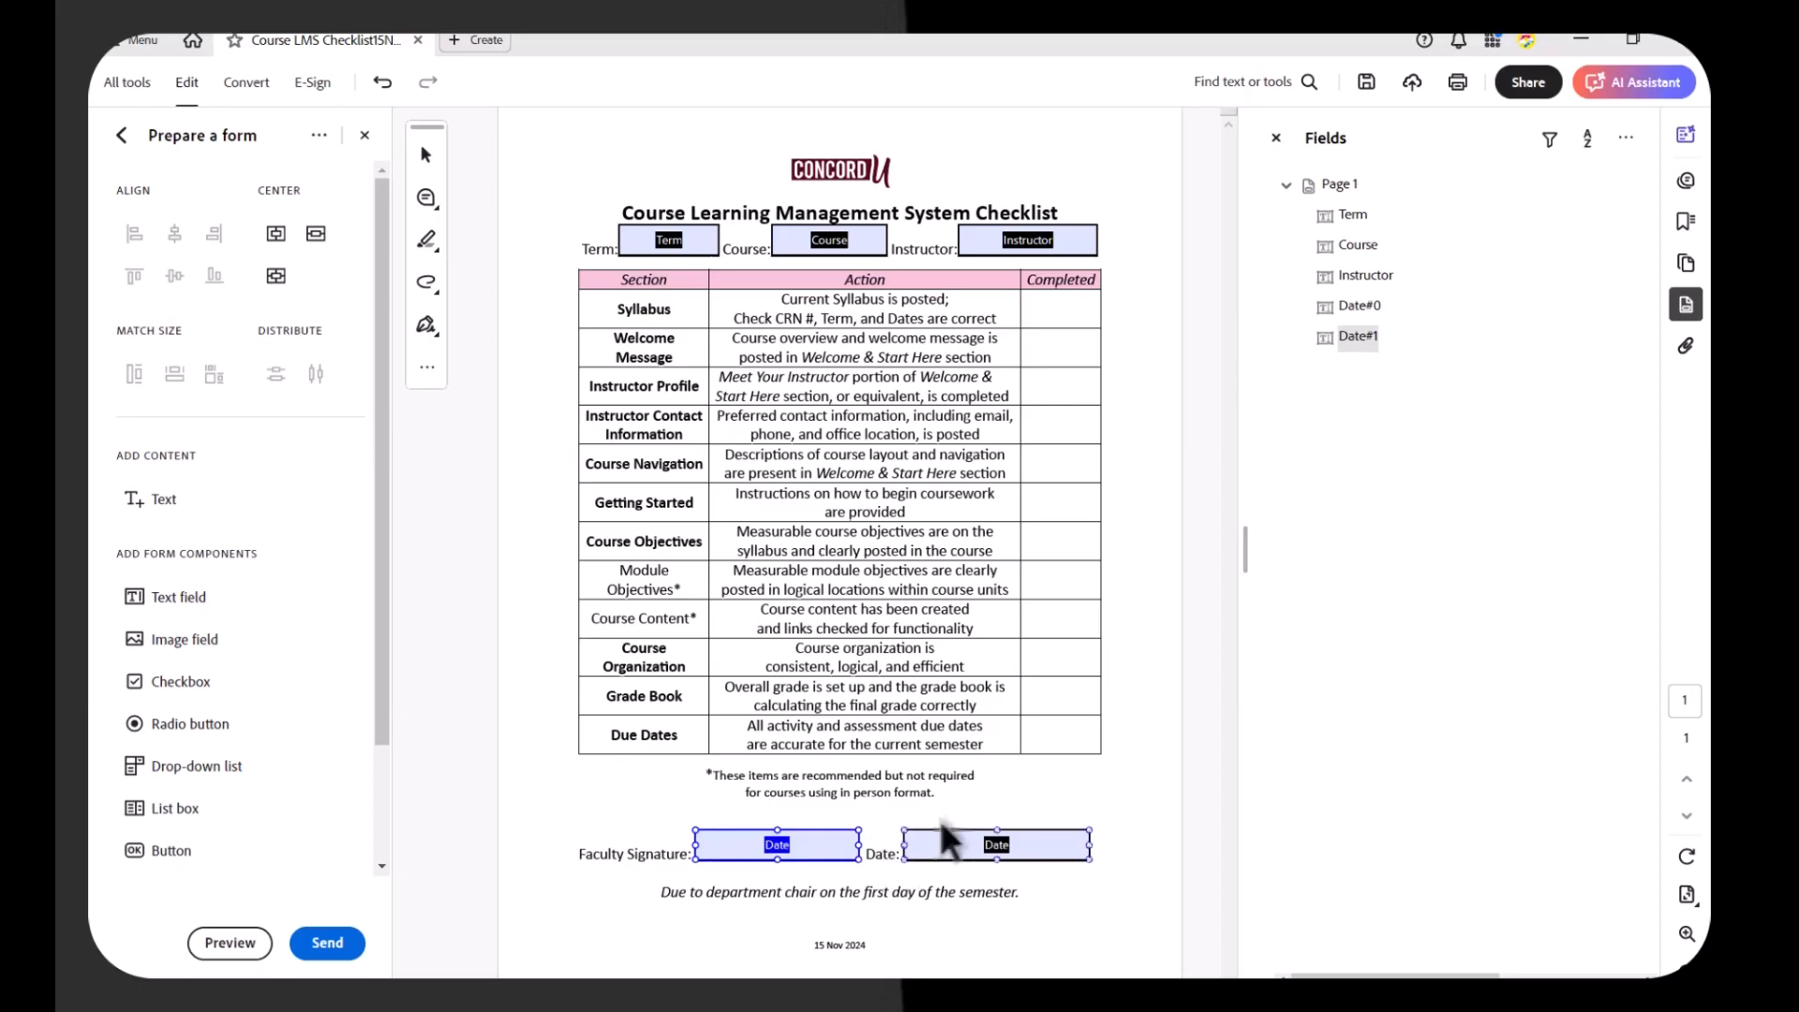
click(1068, 808)
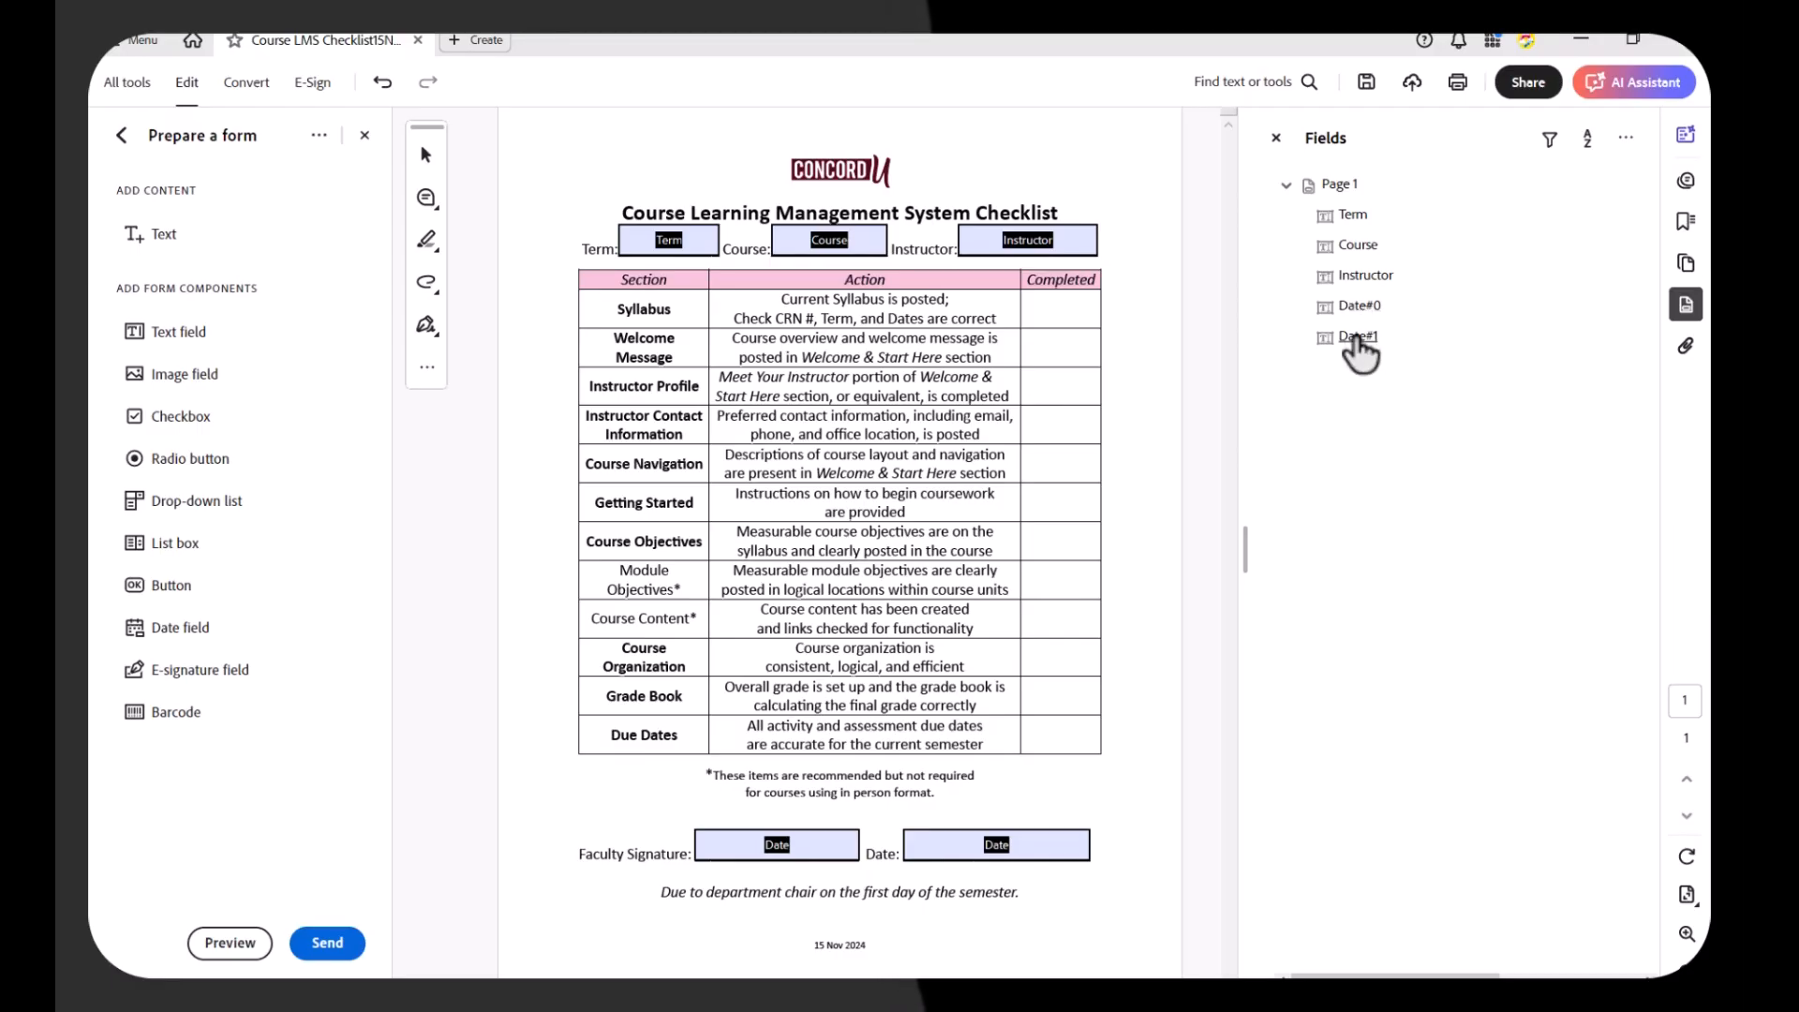
Rename the duplicated field Date#1 as Faculty Signature.
double_click(1356, 338)
text(Faculty Signatur)
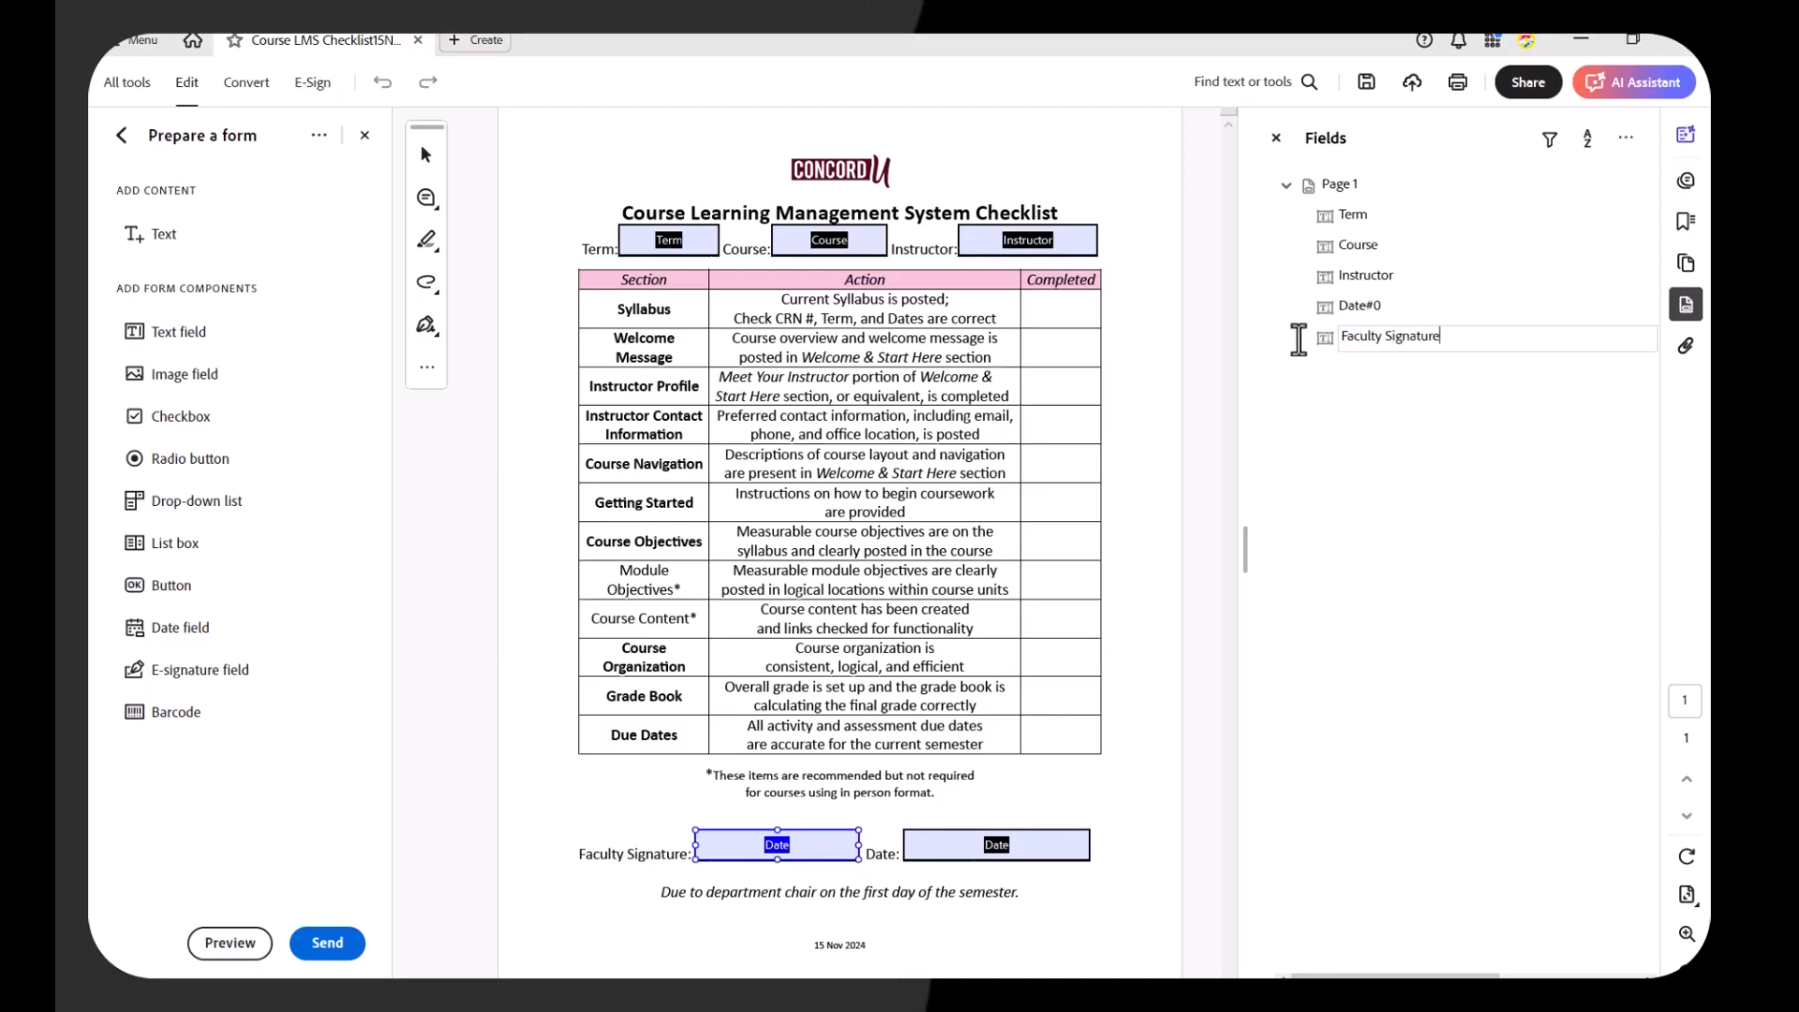
text(e)
key(Return)
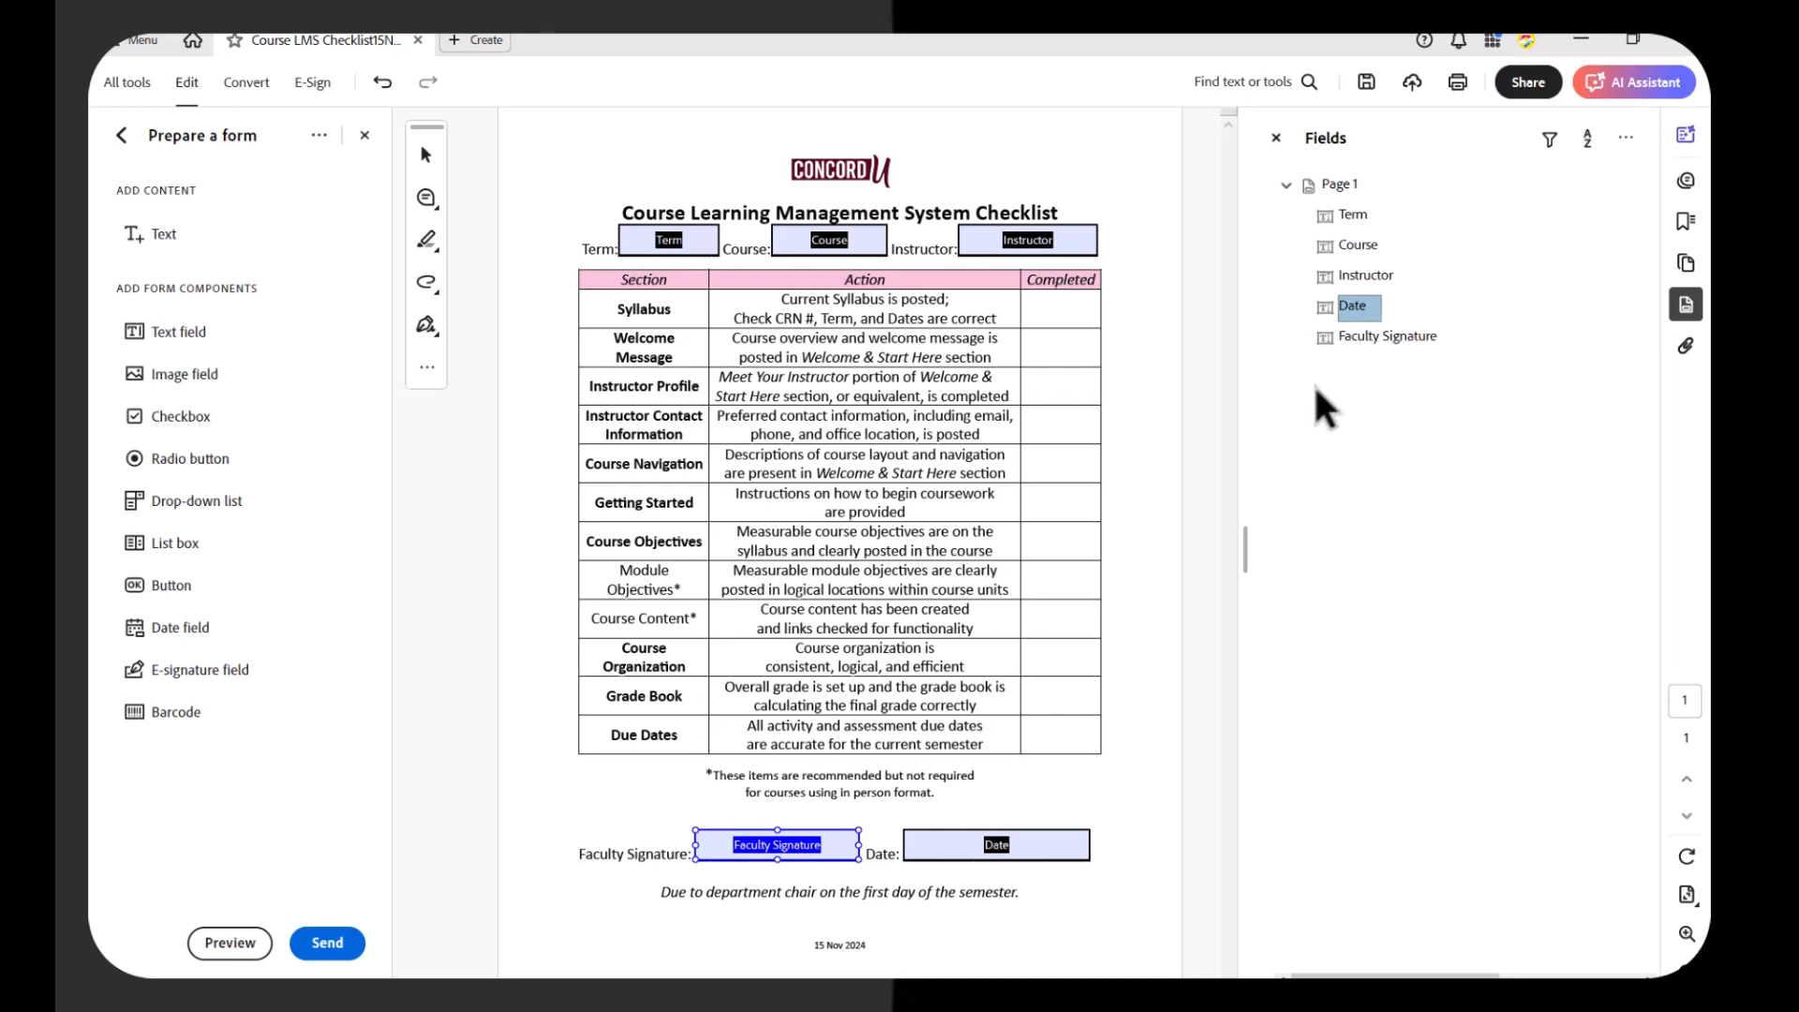
Reorder the form fields so that Date comes after Faculty Signature, and clear the selection.
click(1326, 313)
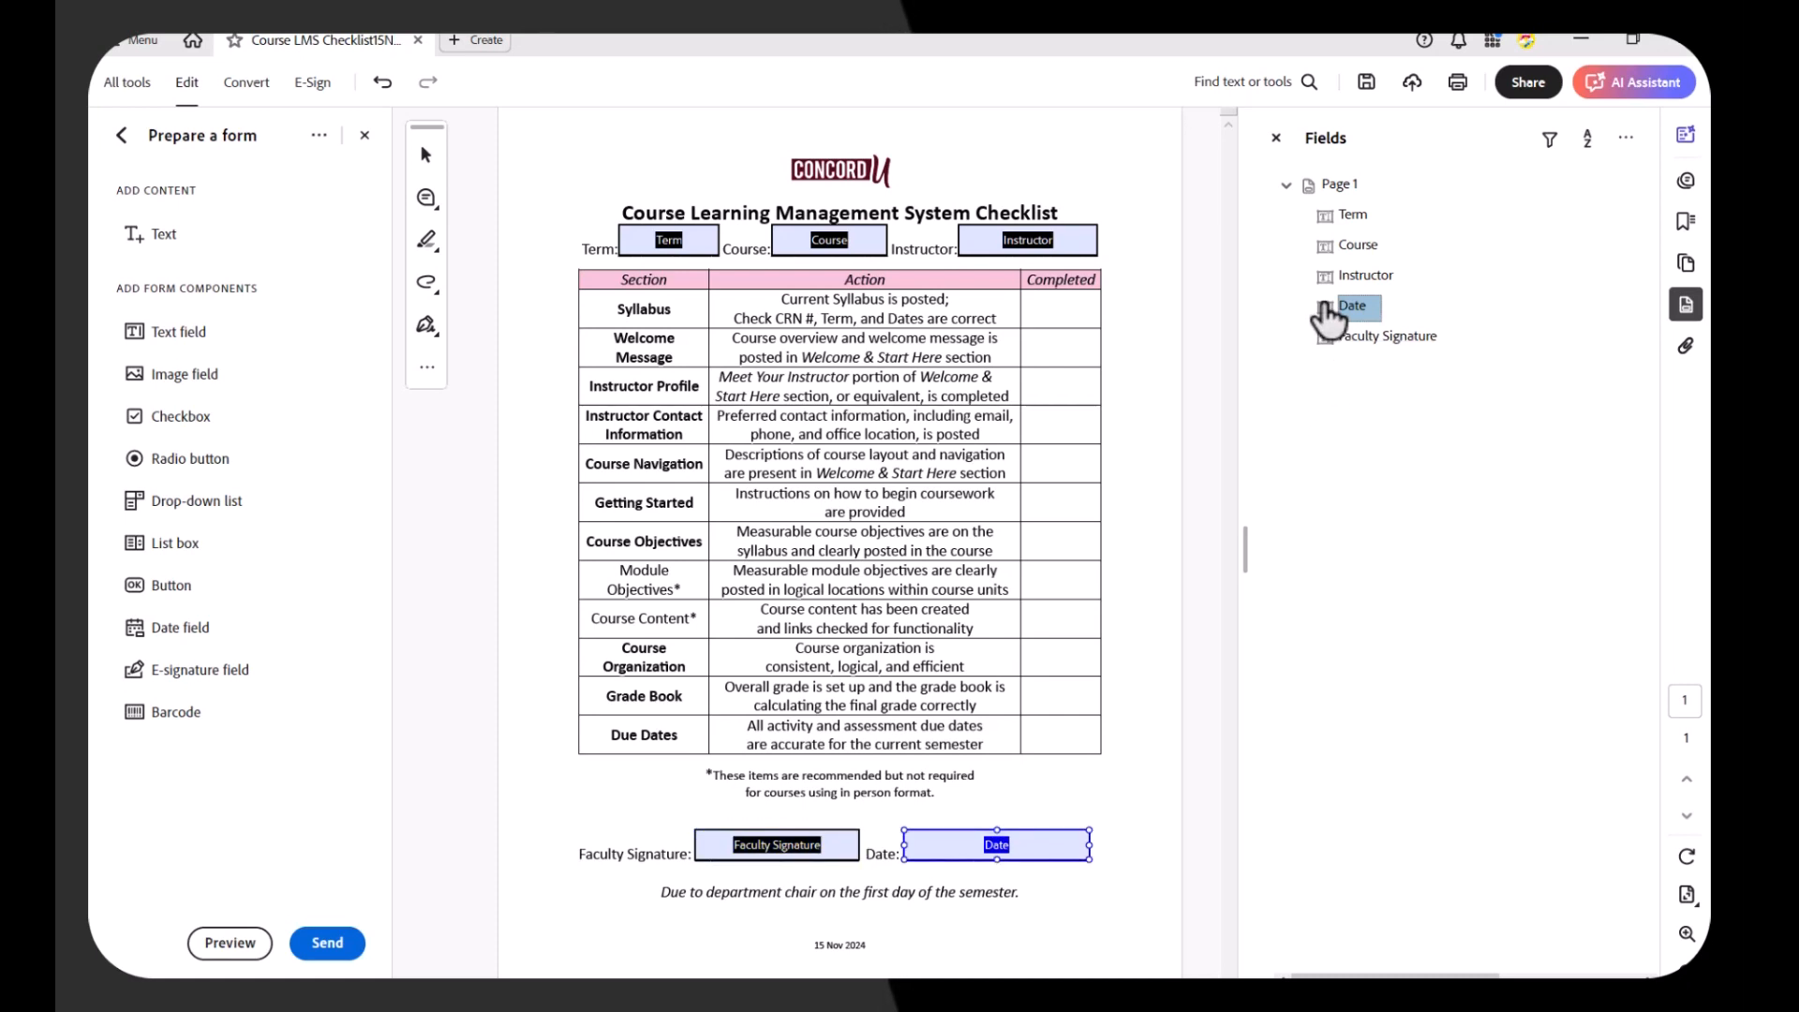
drag(1327, 319, 1321, 368)
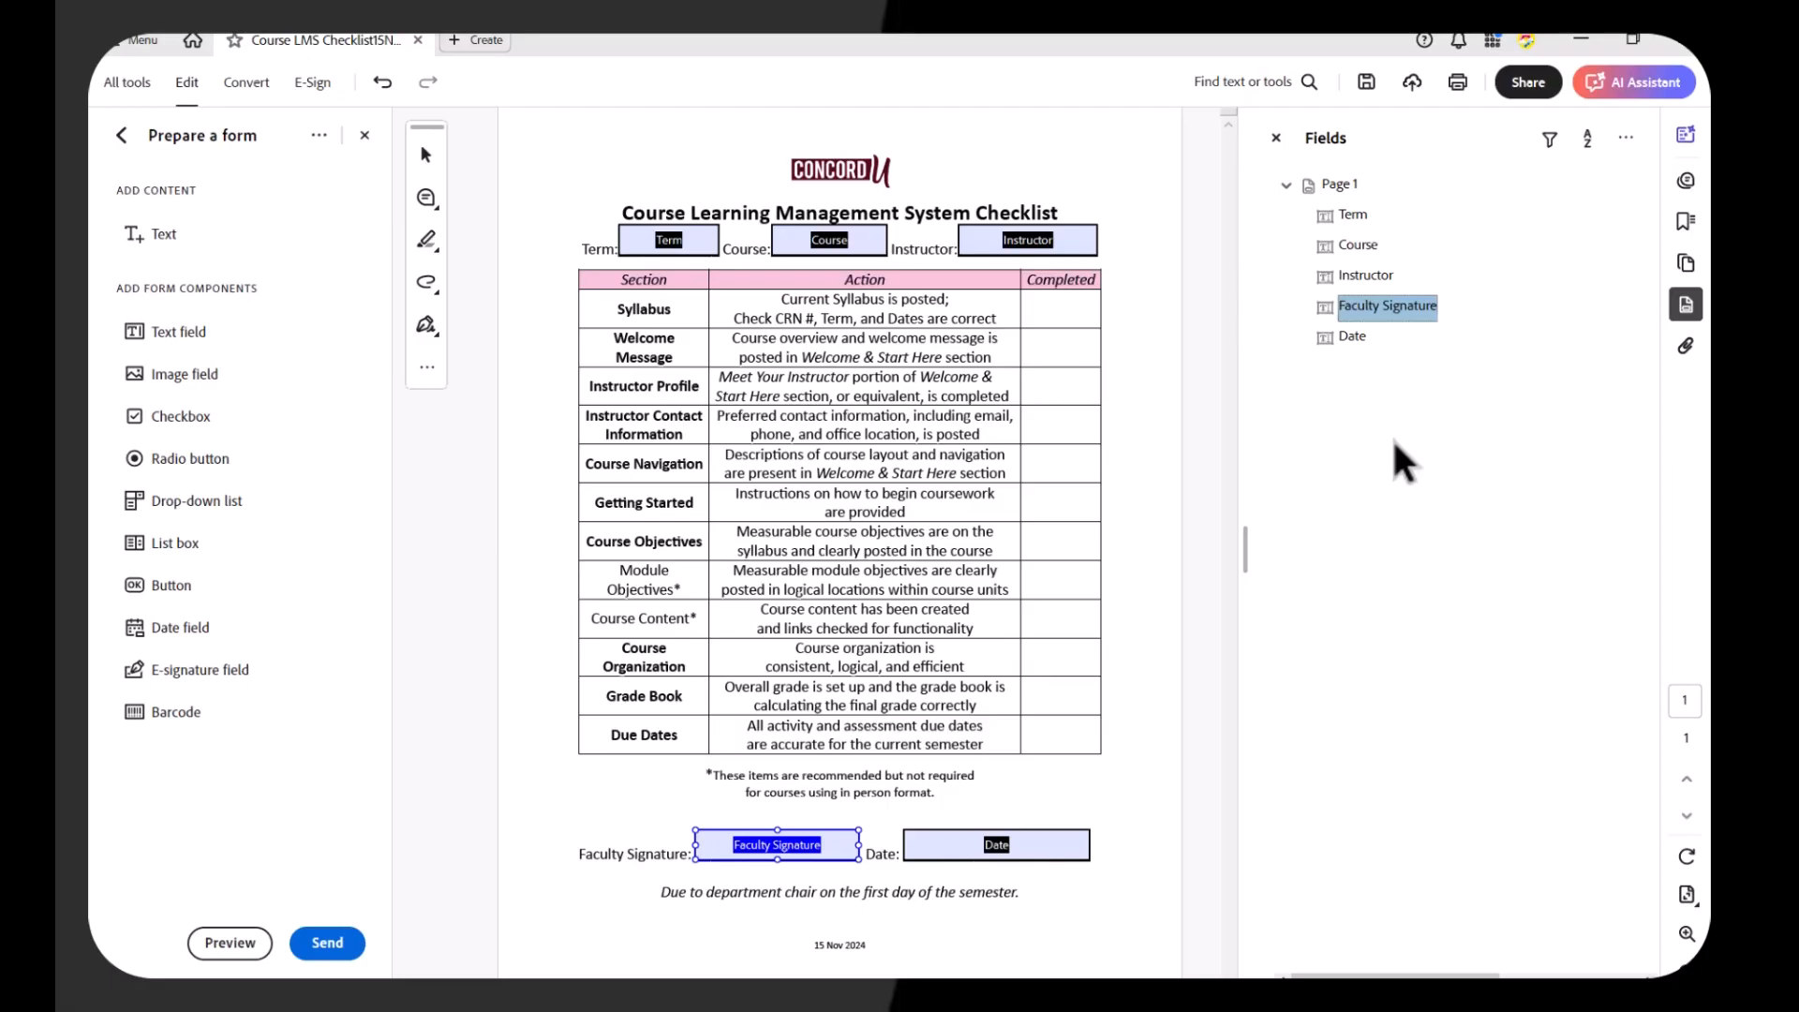
click(1162, 510)
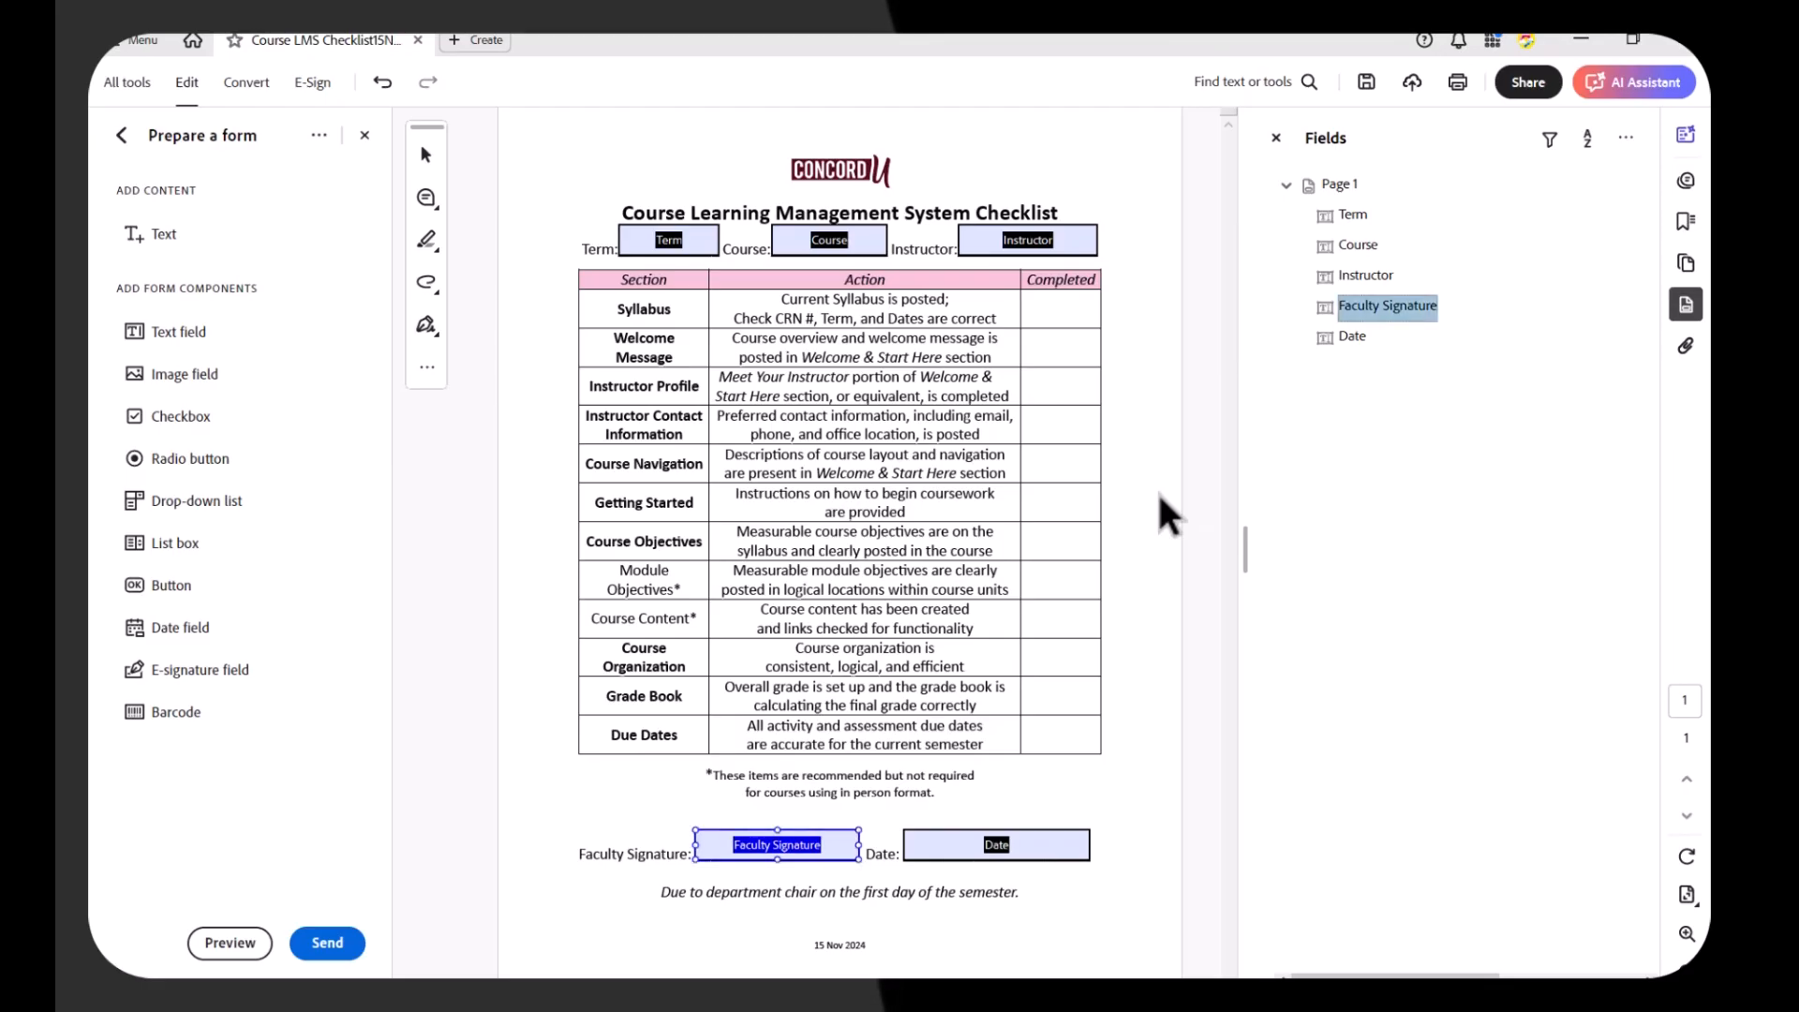
click(1161, 510)
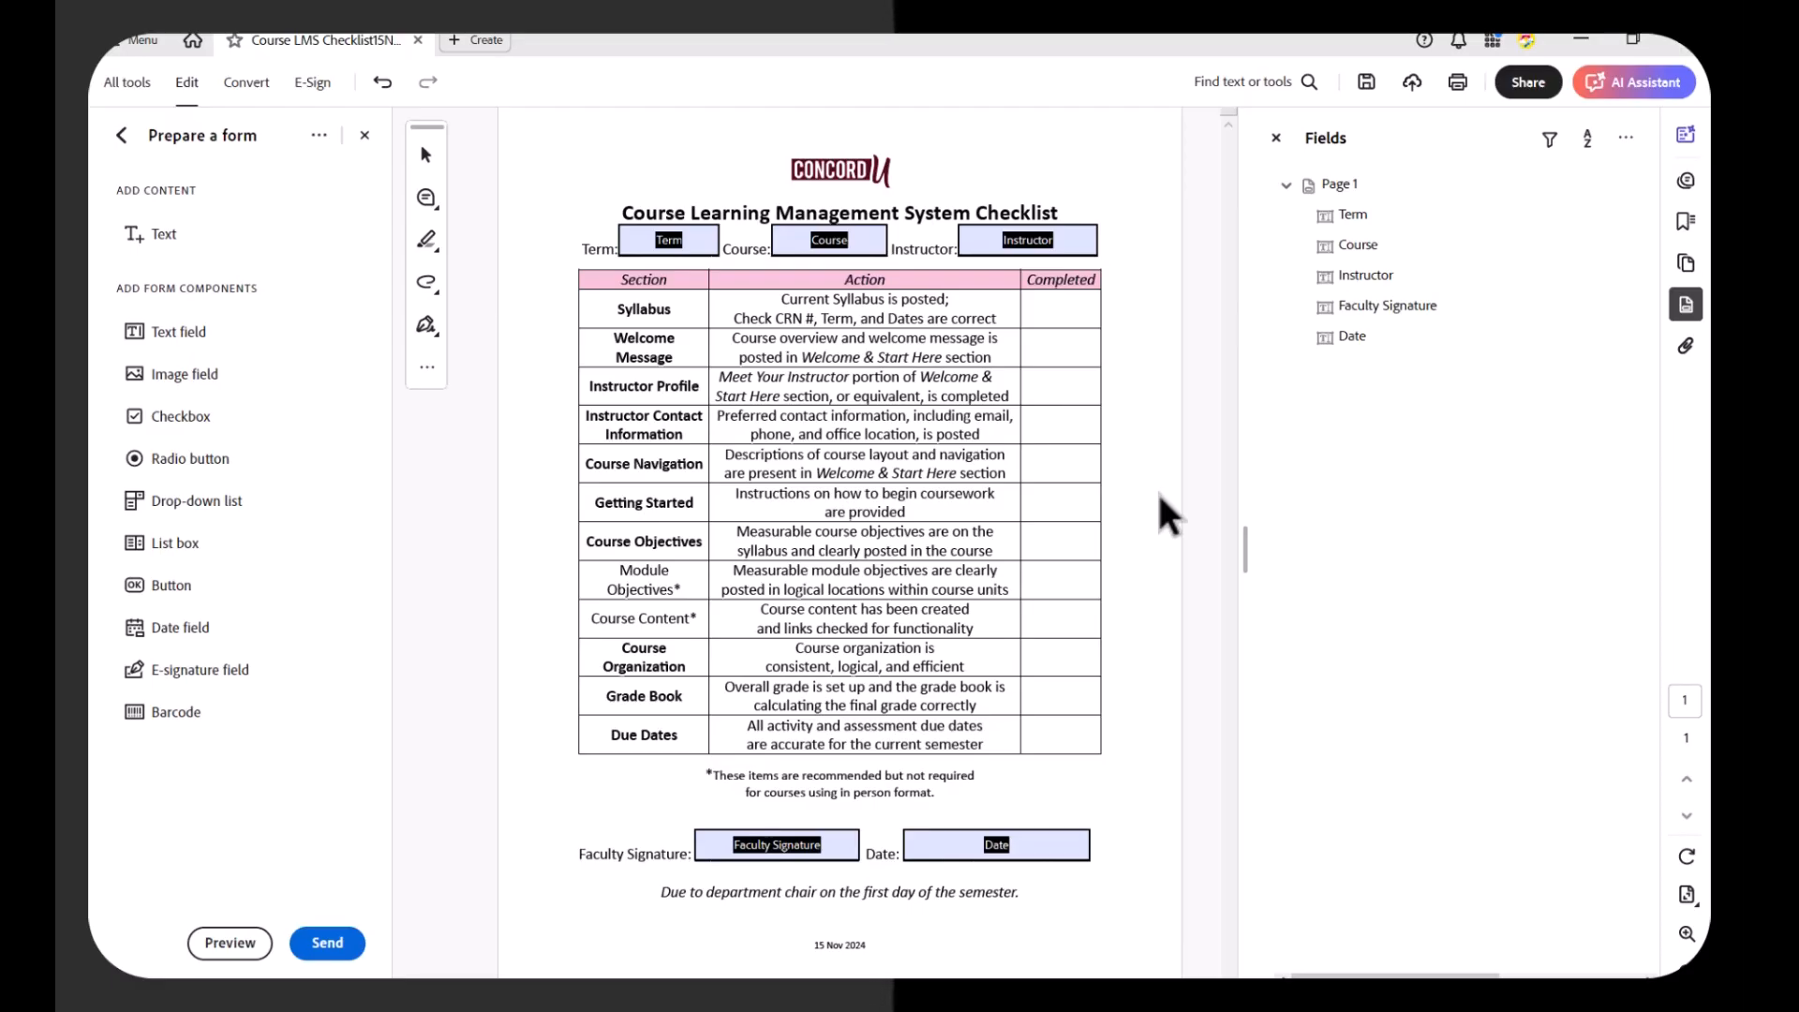
Add one checkbox per row in the Completed column, from Syllabus through Course Navigation, and clear the selection.
click(178, 681)
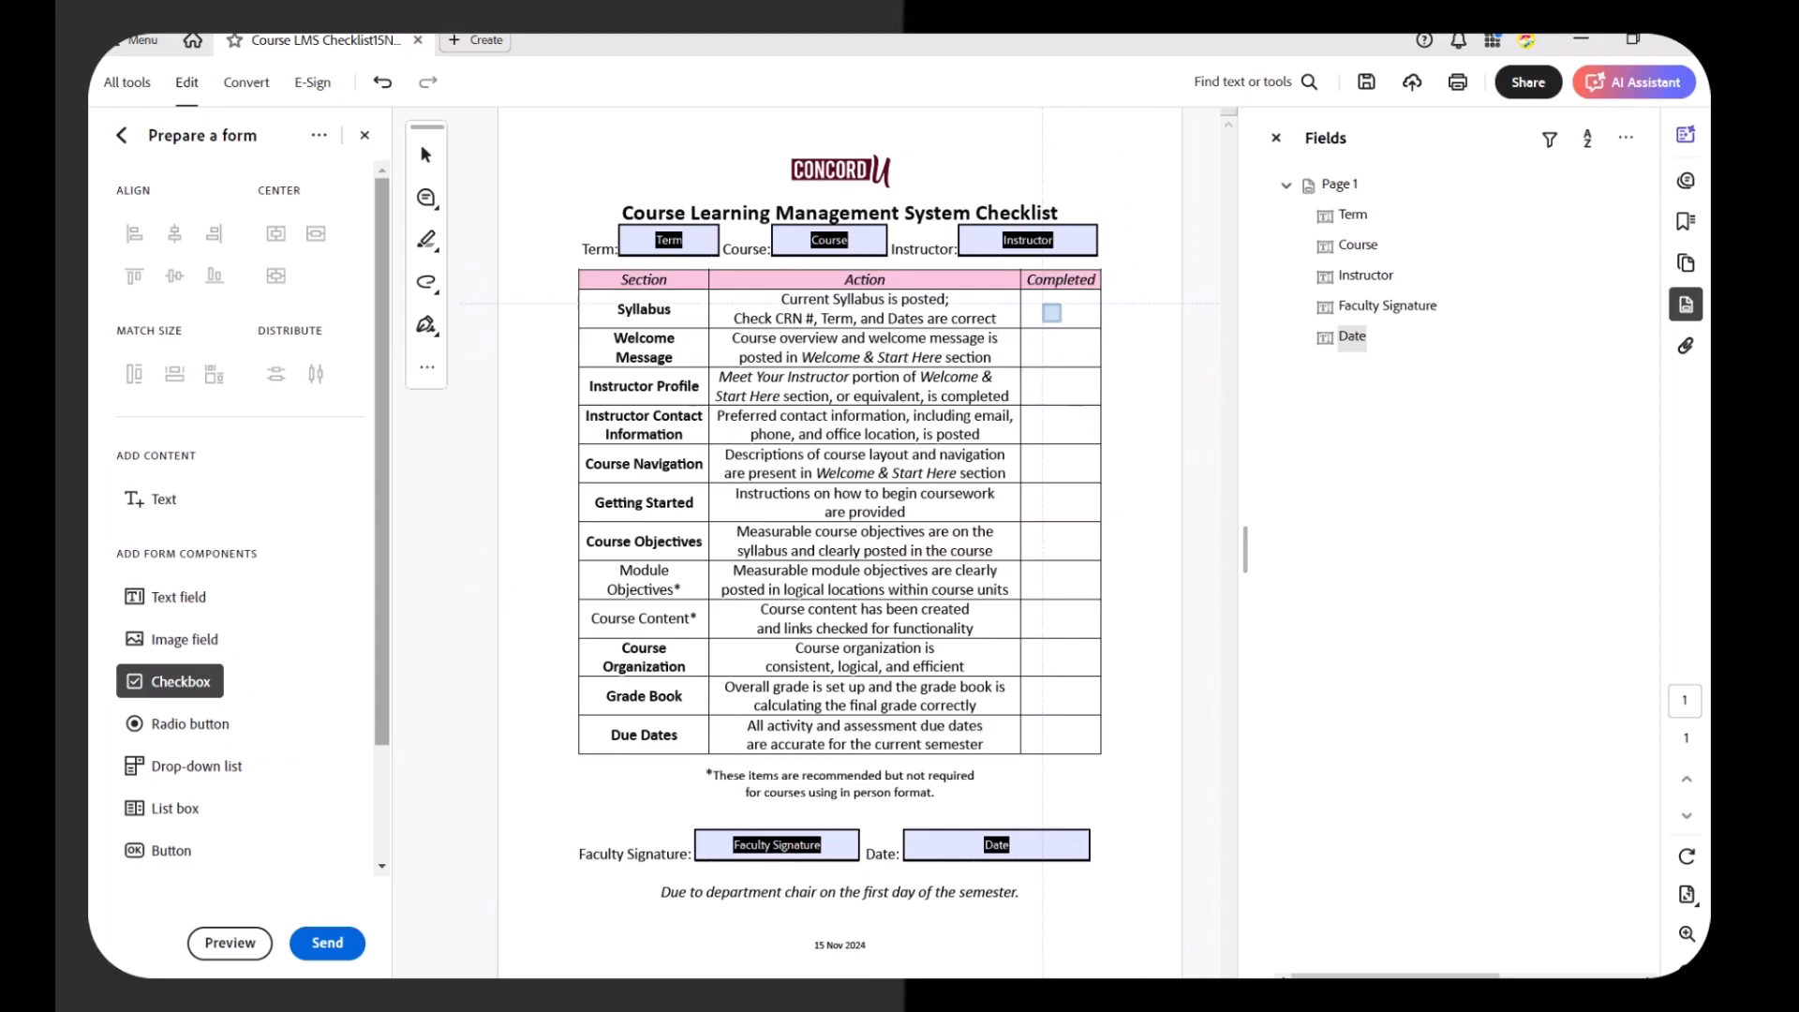
click(1060, 309)
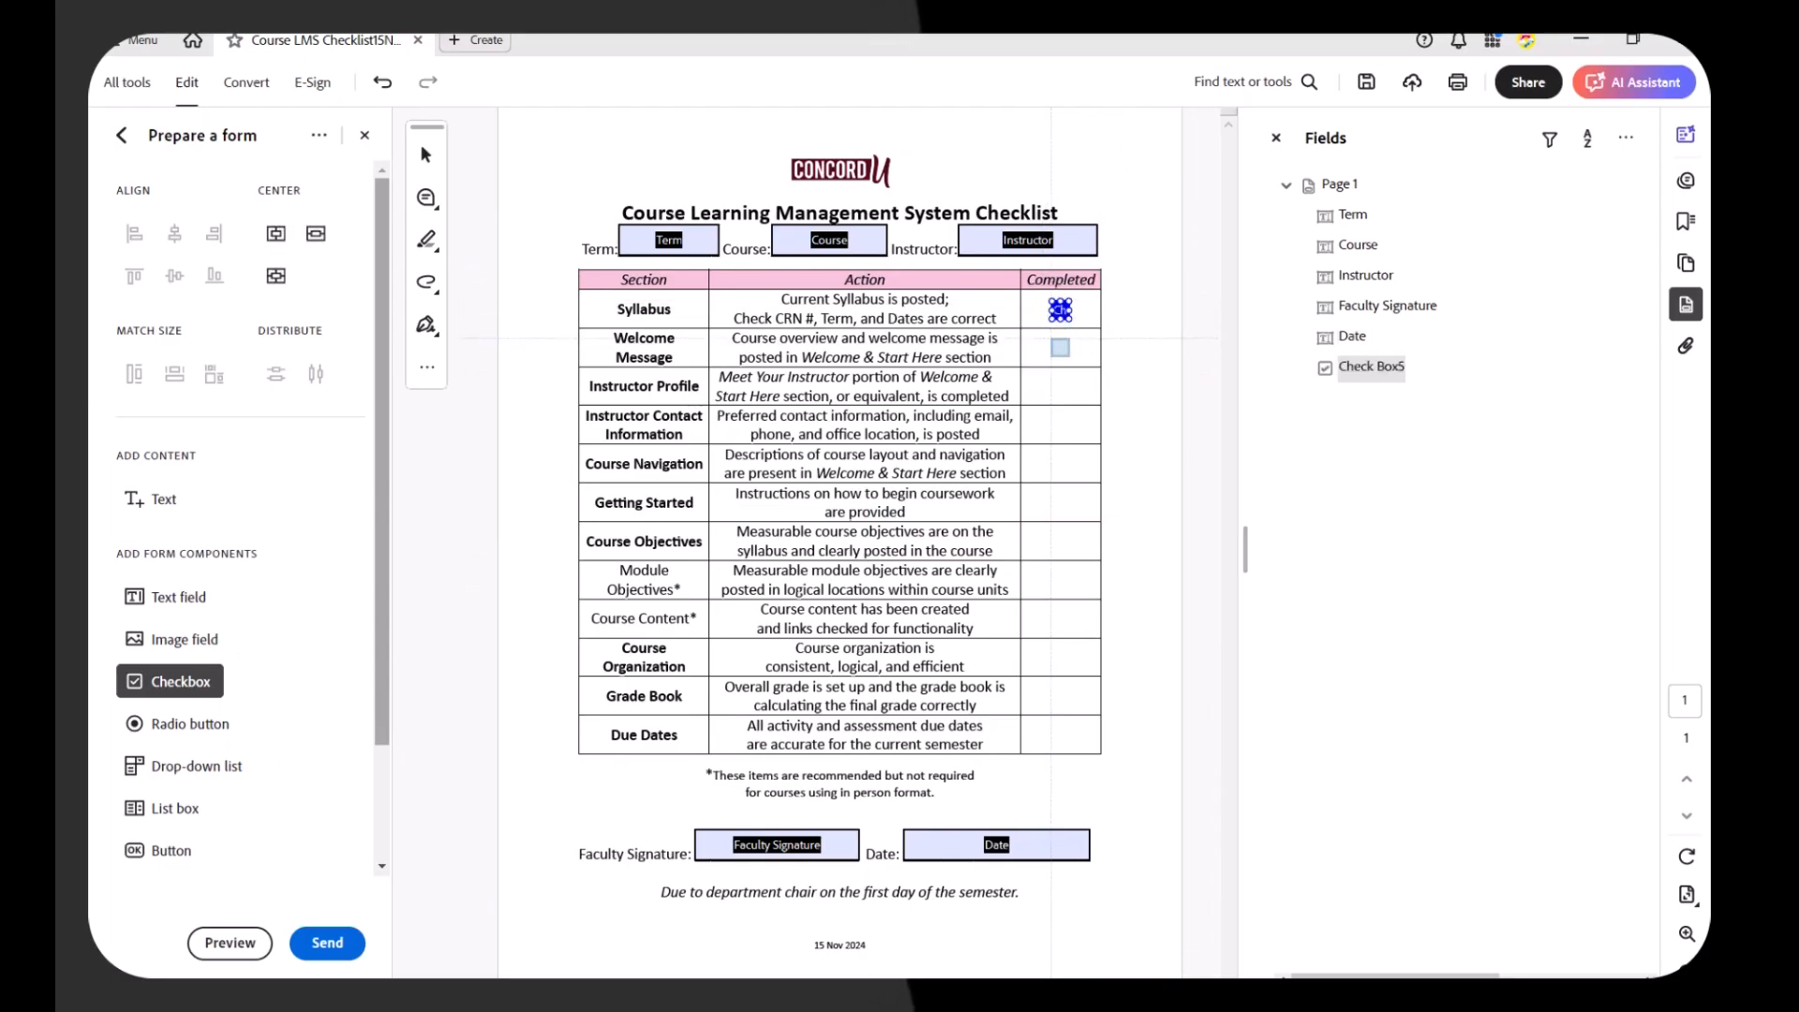
click(1059, 348)
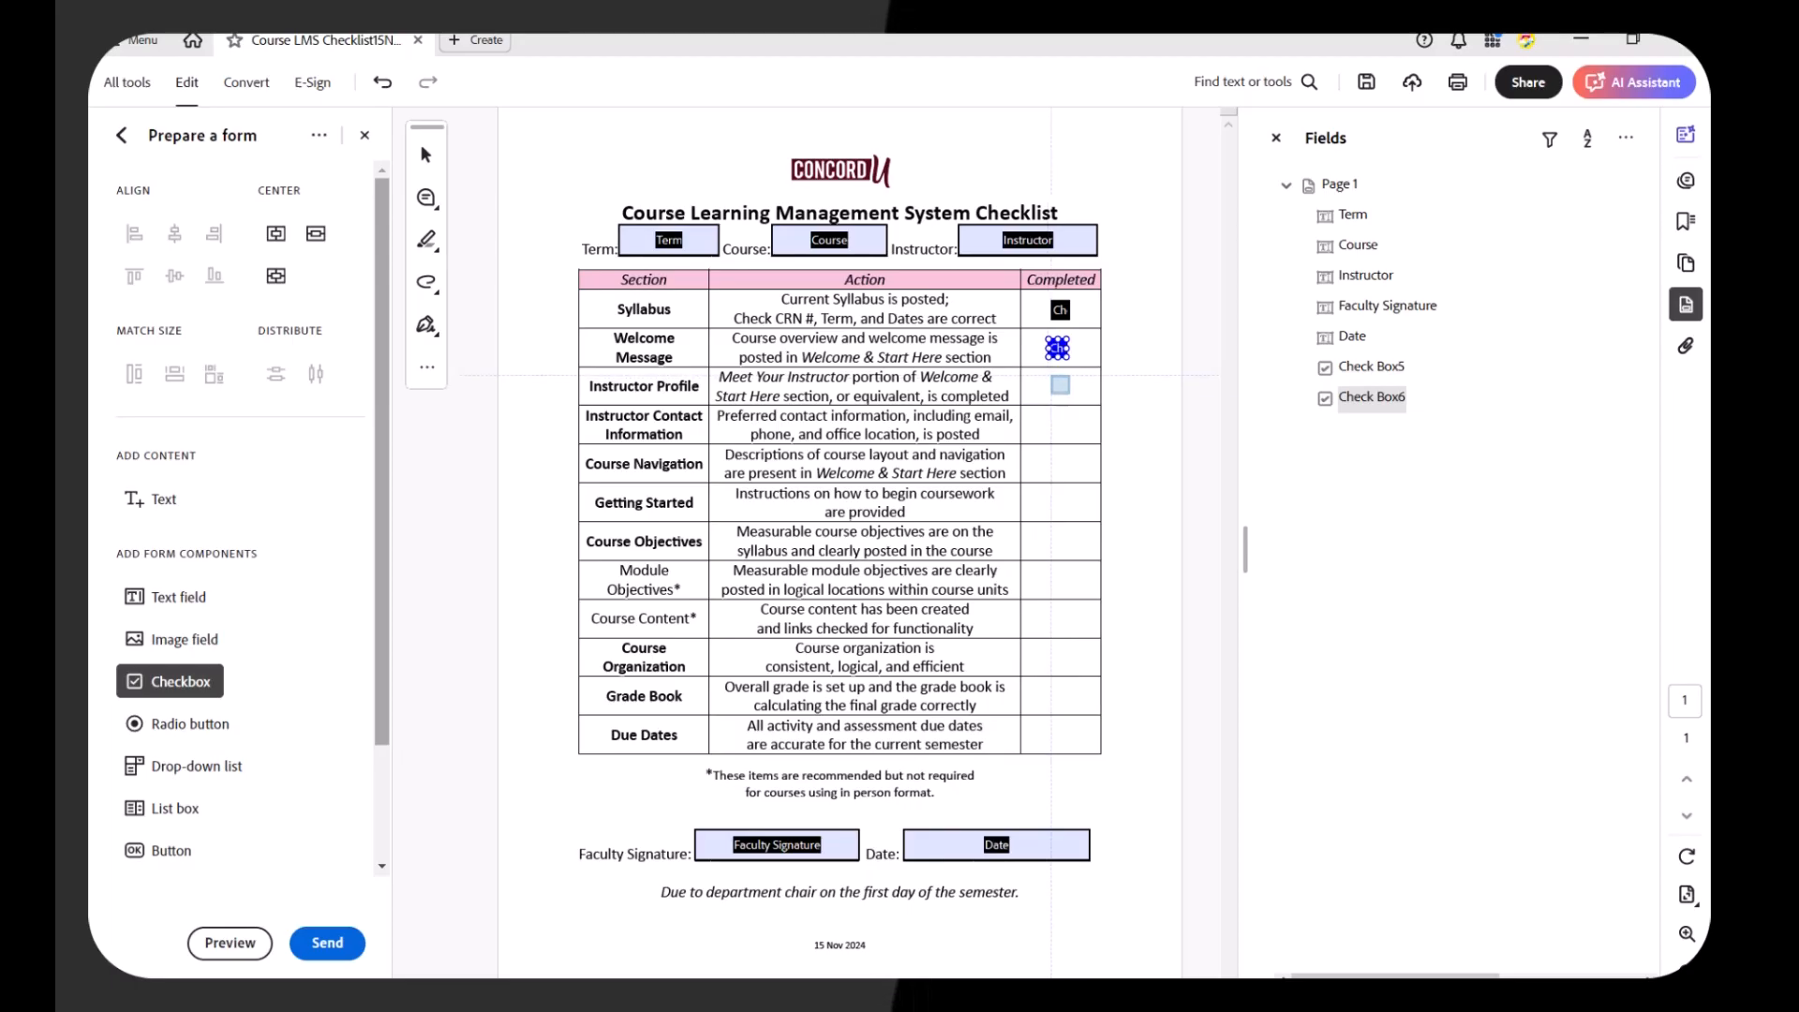
click(1060, 384)
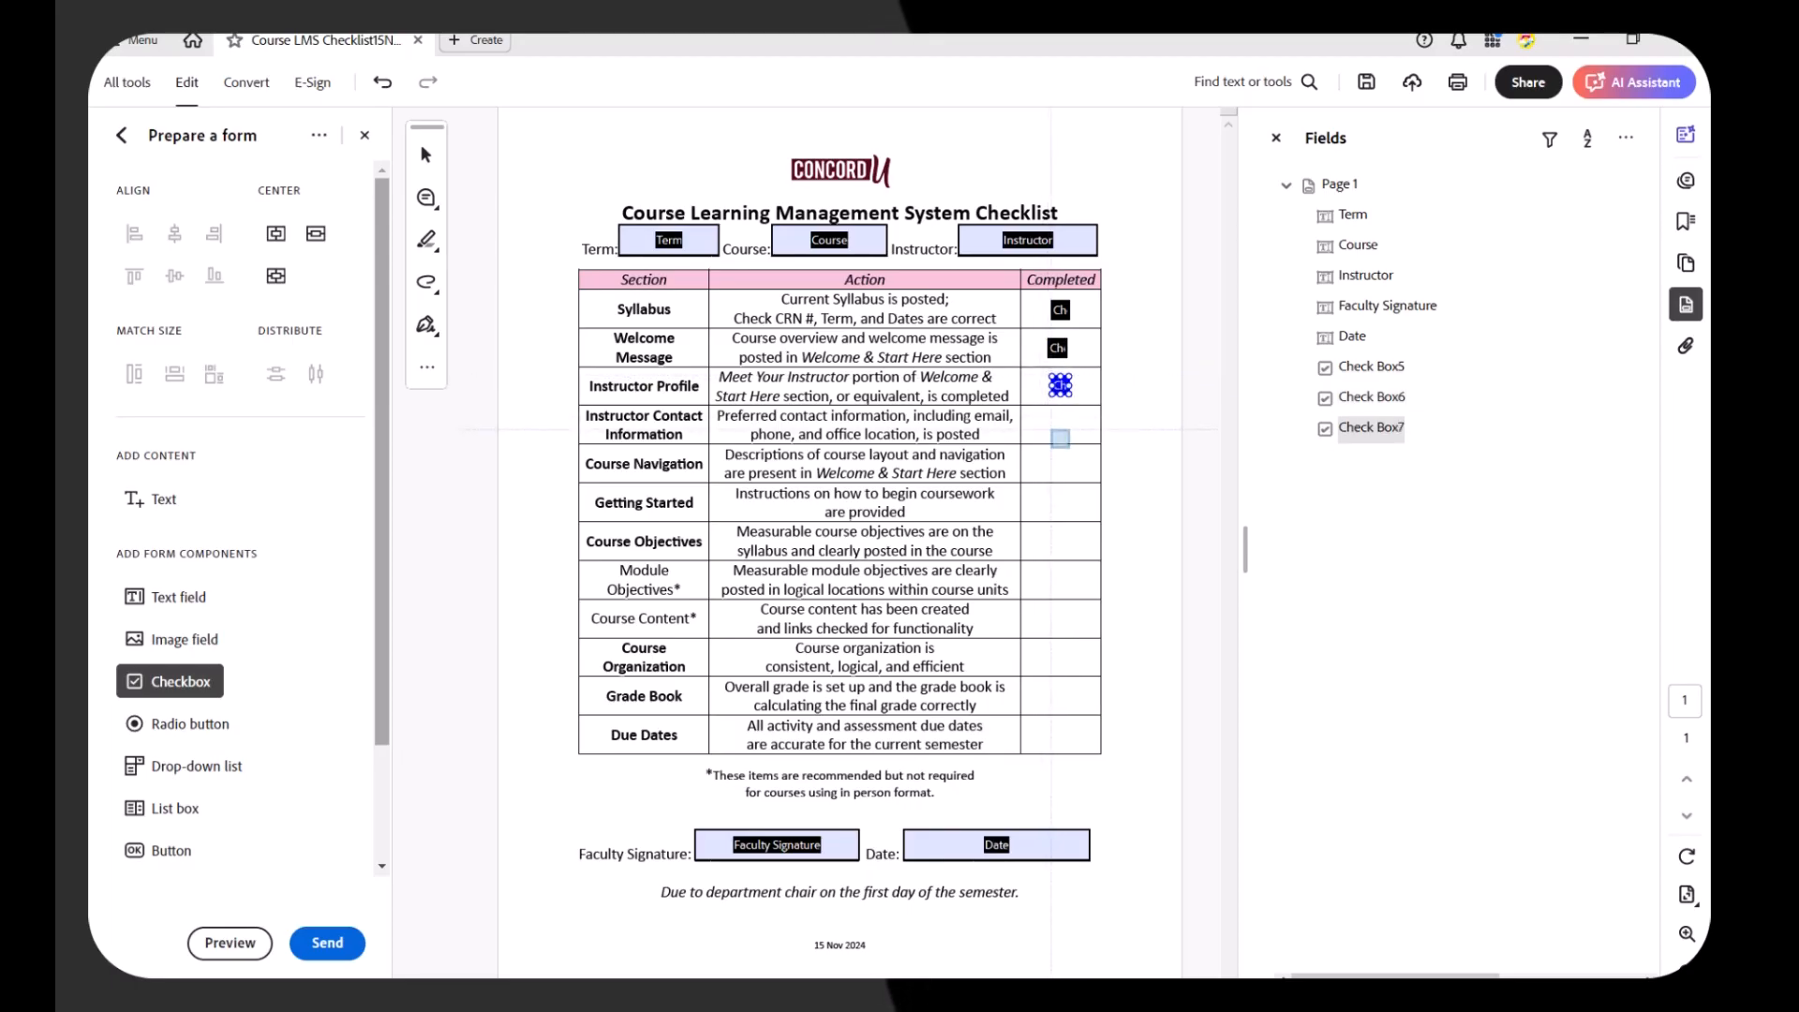
click(1059, 426)
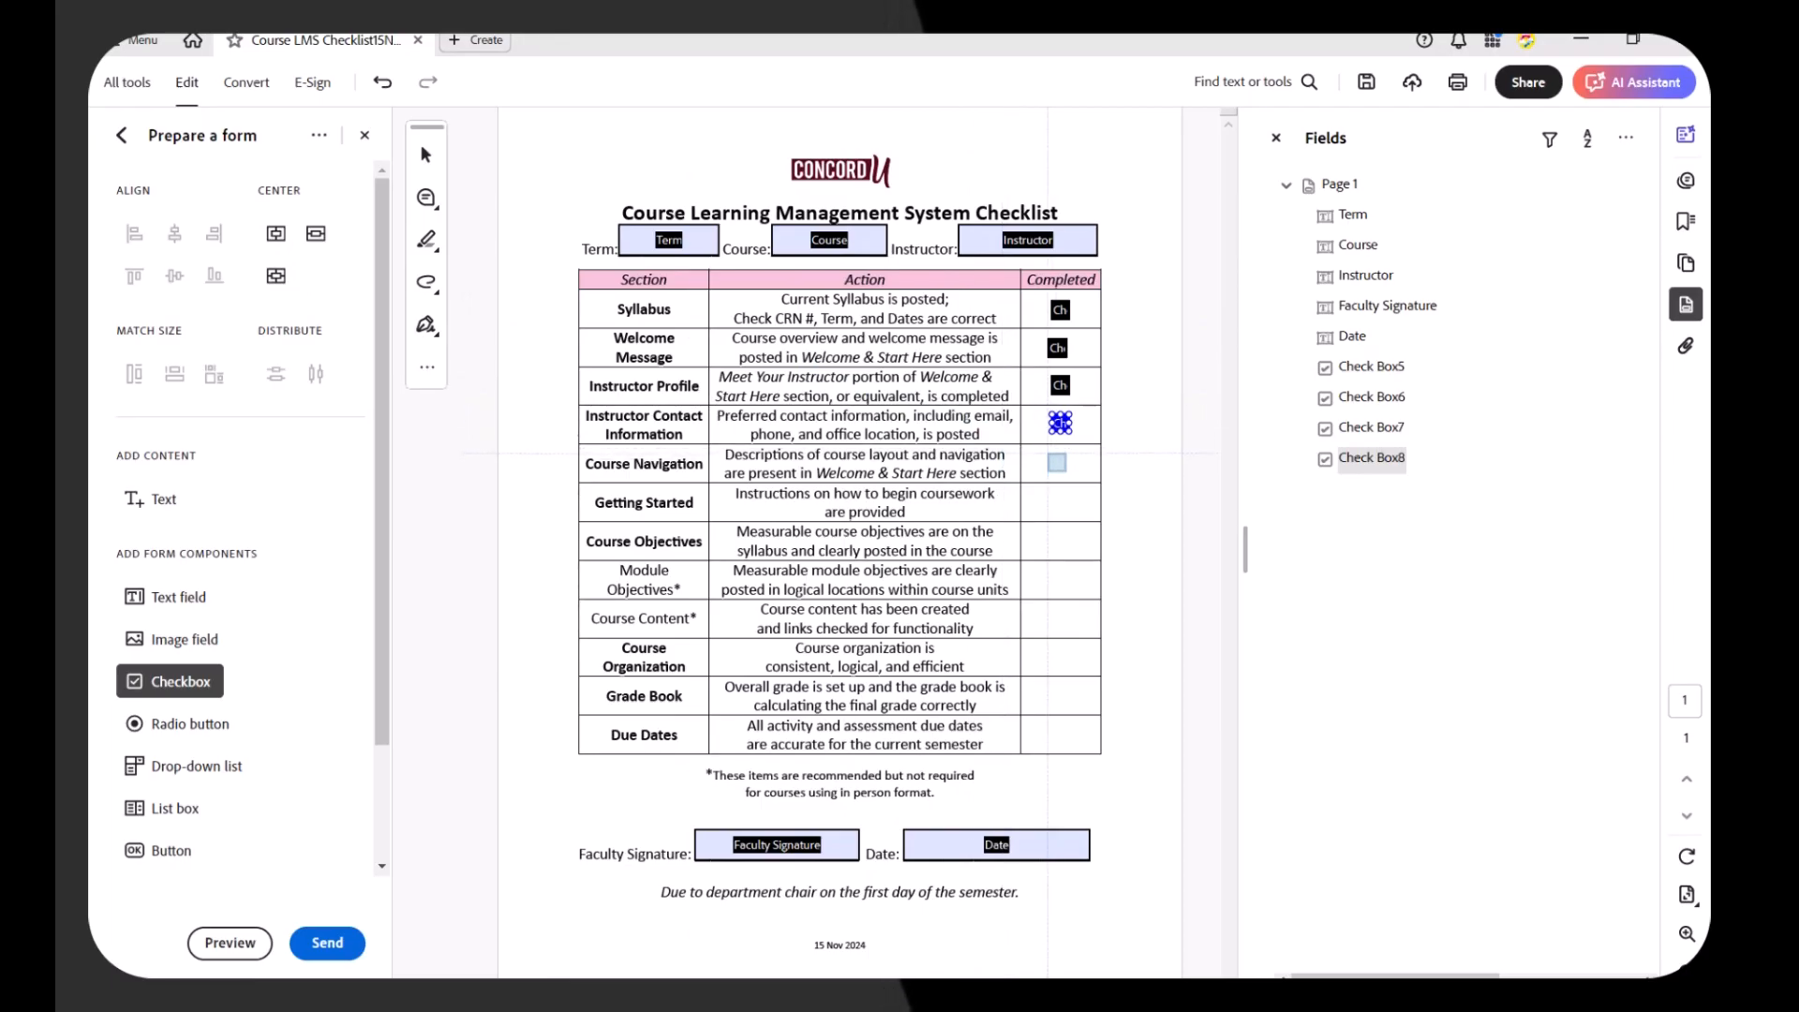
click(1057, 462)
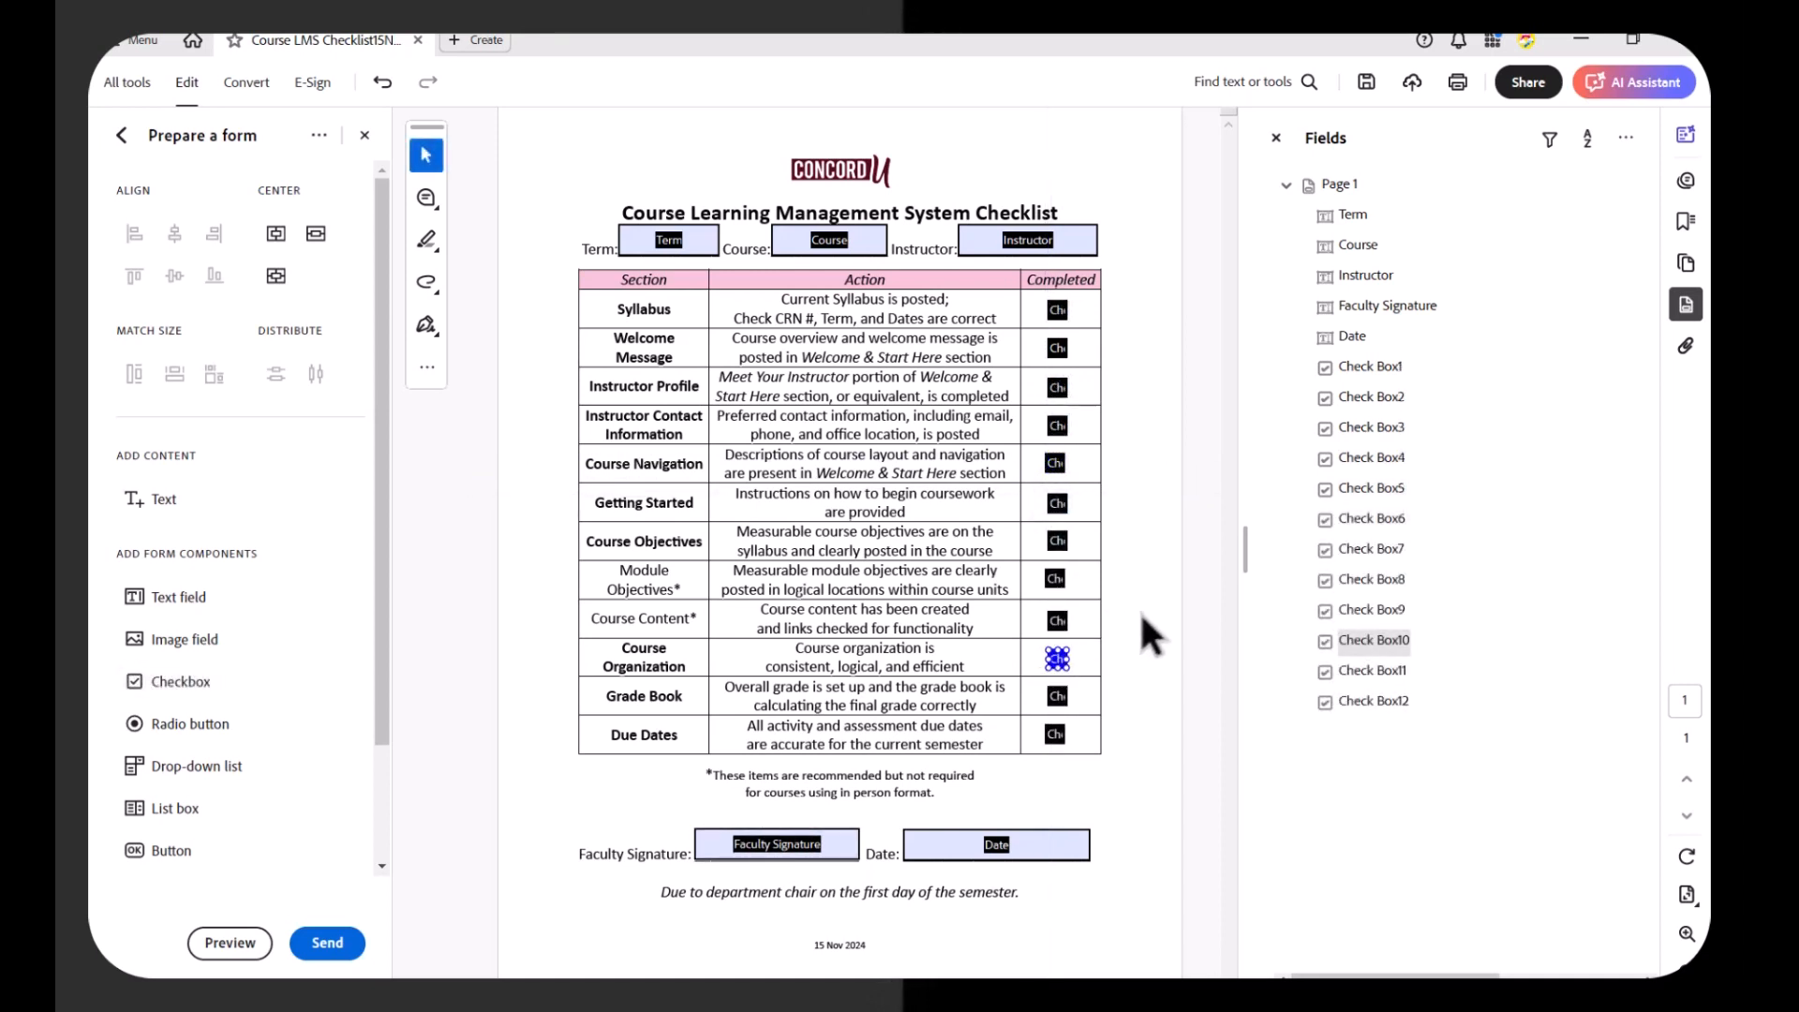
click(1139, 610)
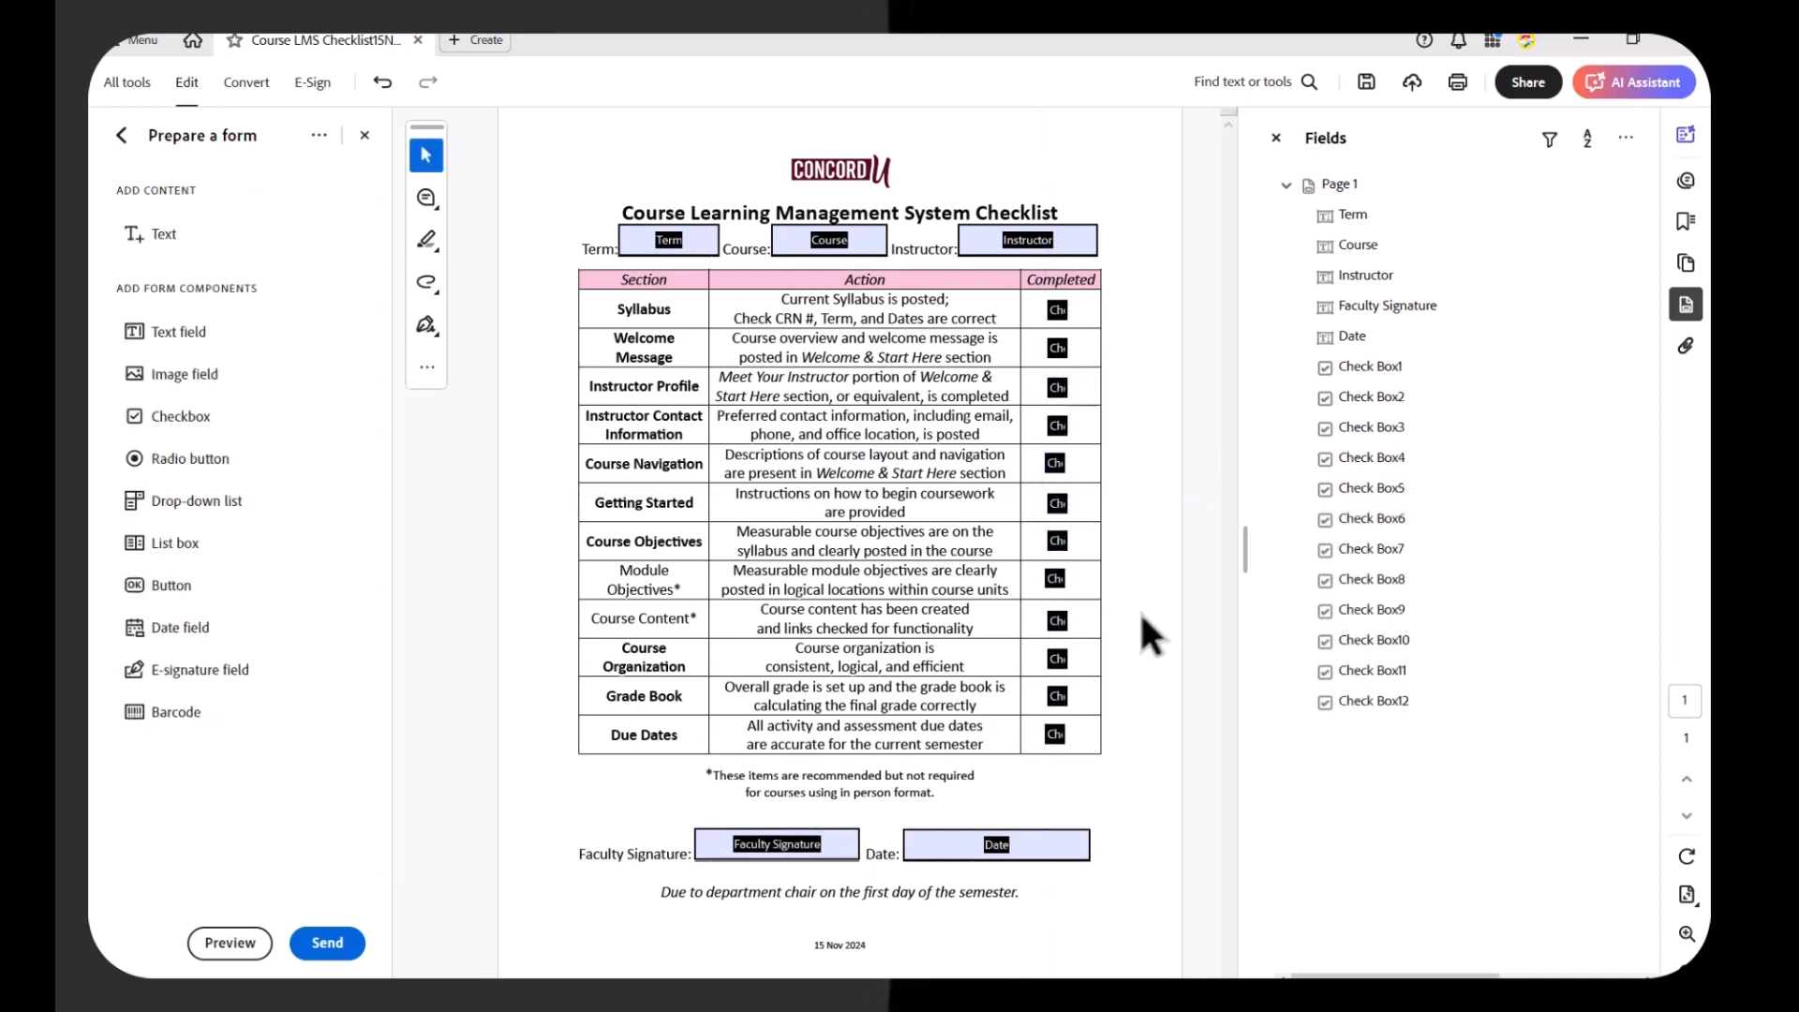
Show the page grid and nudge the Syllabus row's checkbox slightly to the left.
right_click(1088, 156)
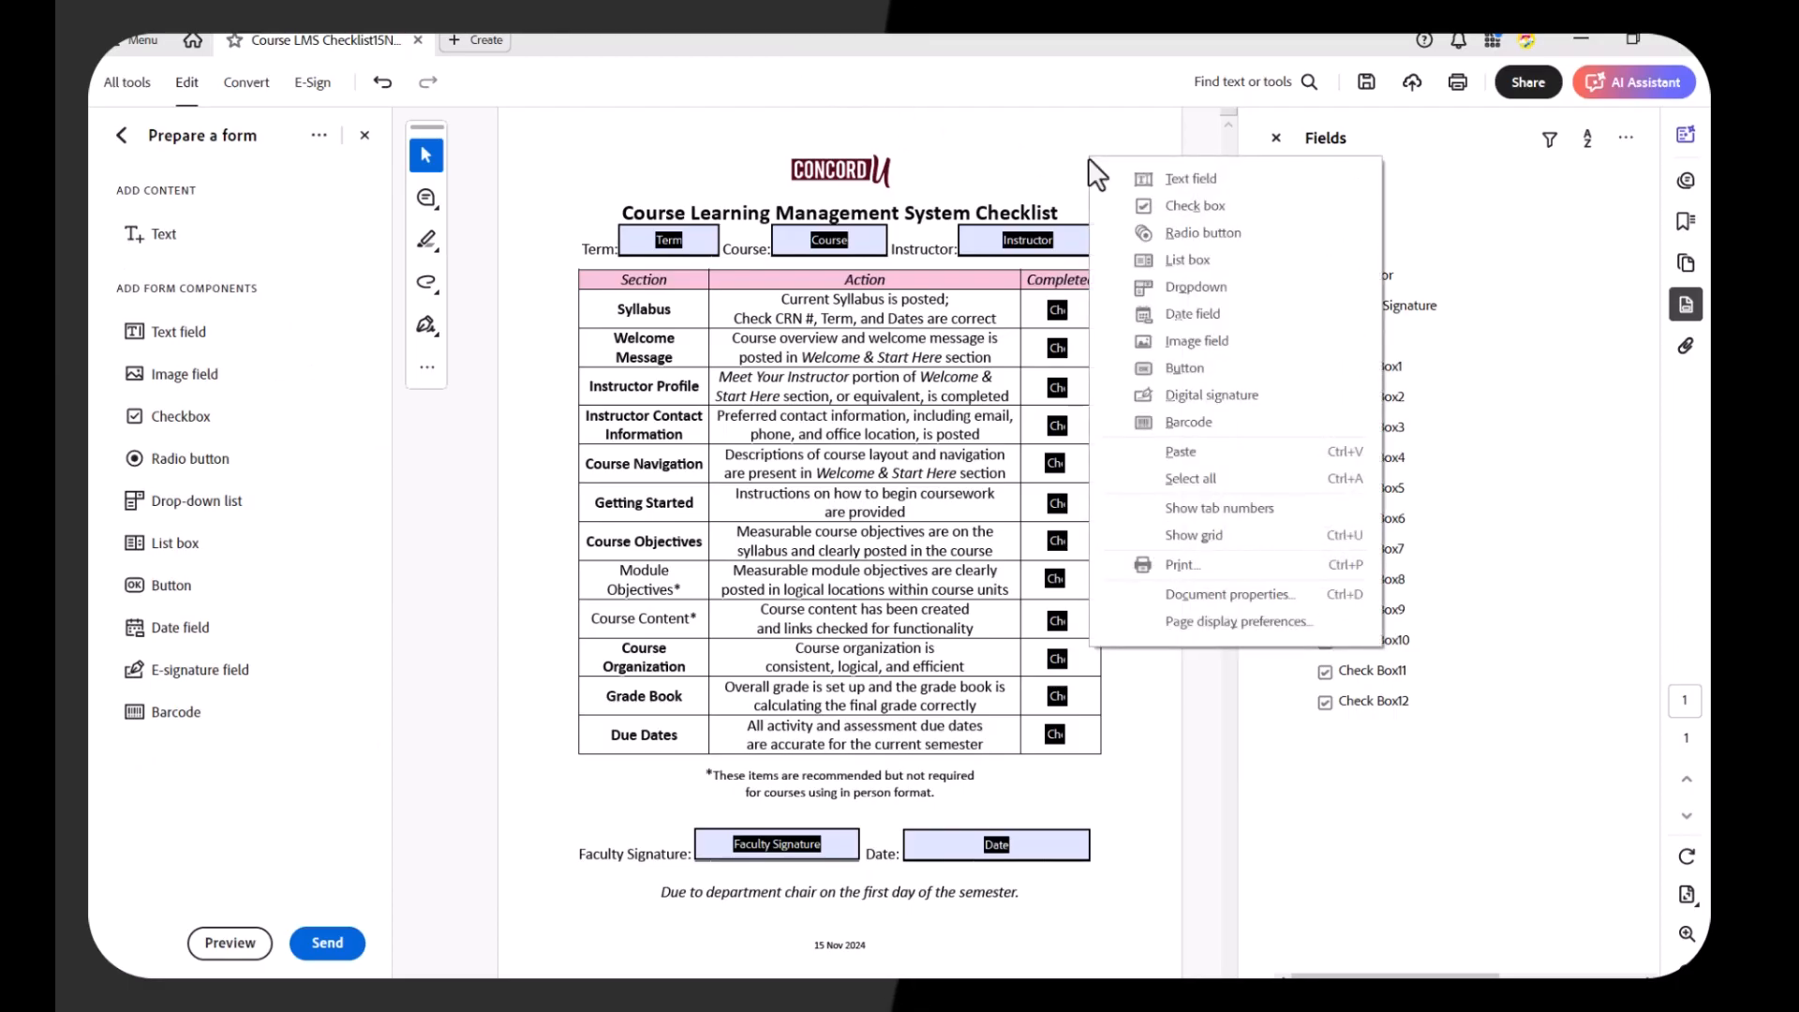
click(1139, 540)
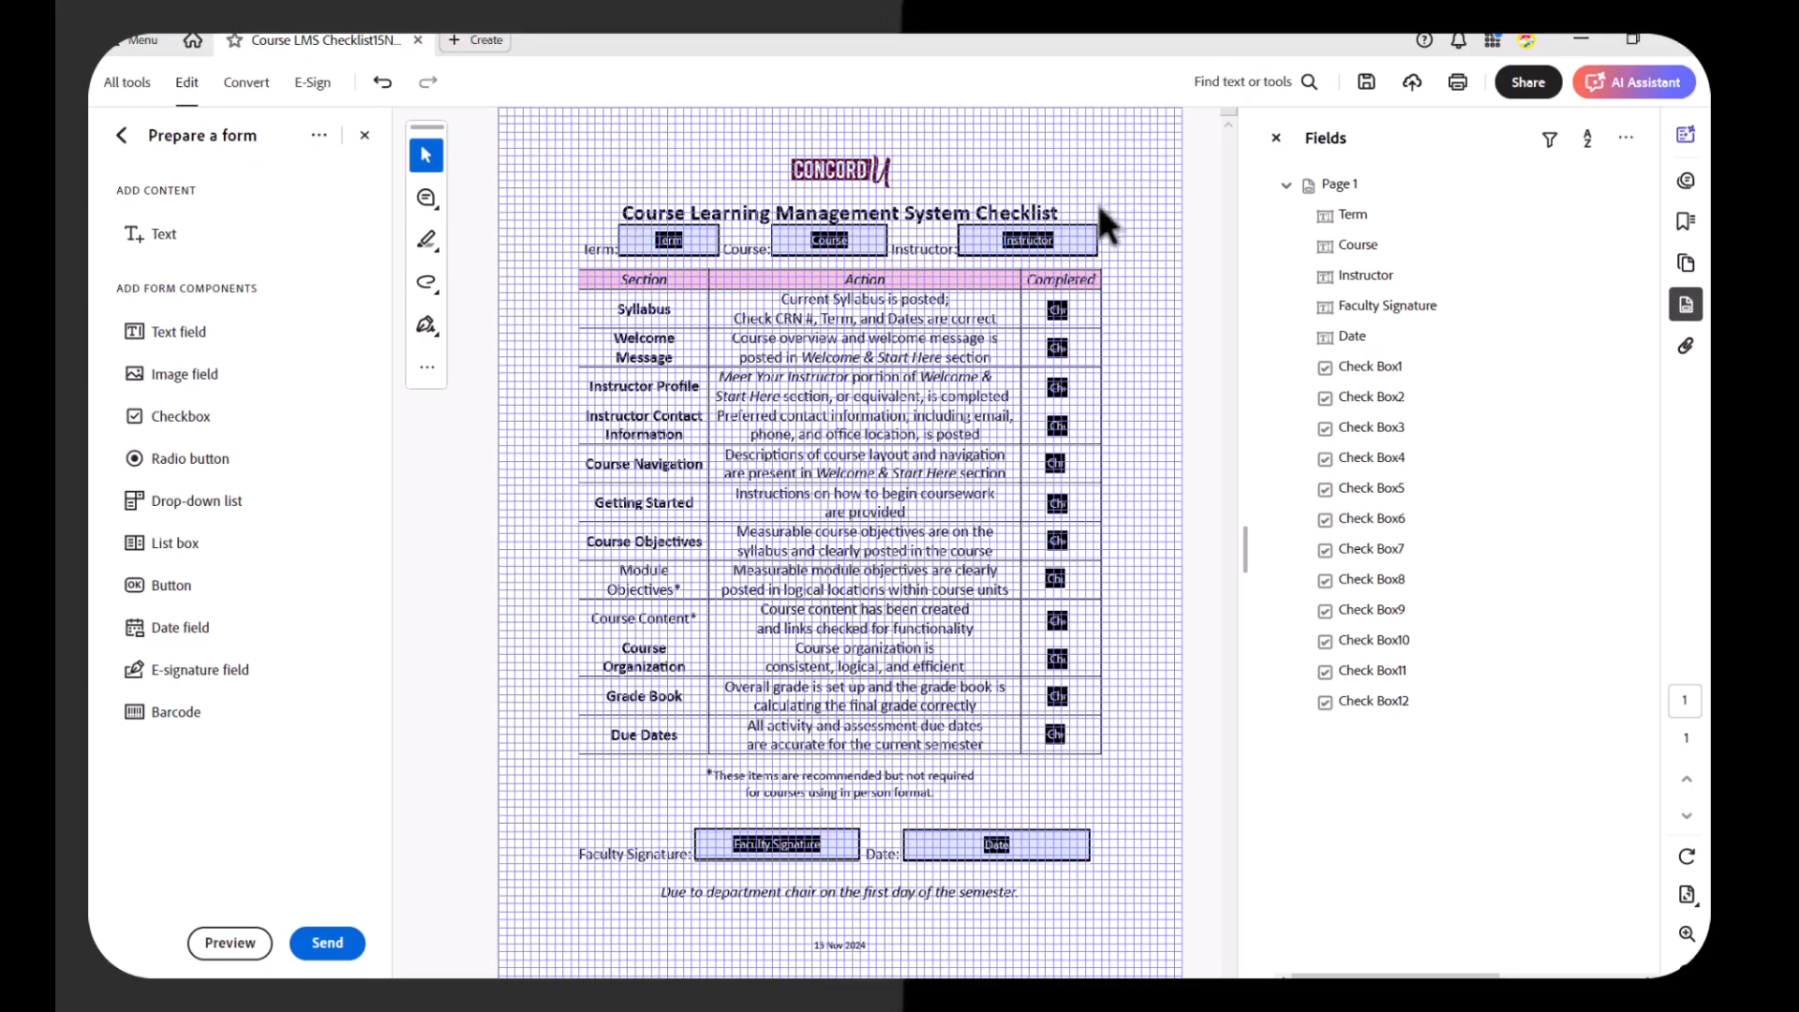
click(1061, 309)
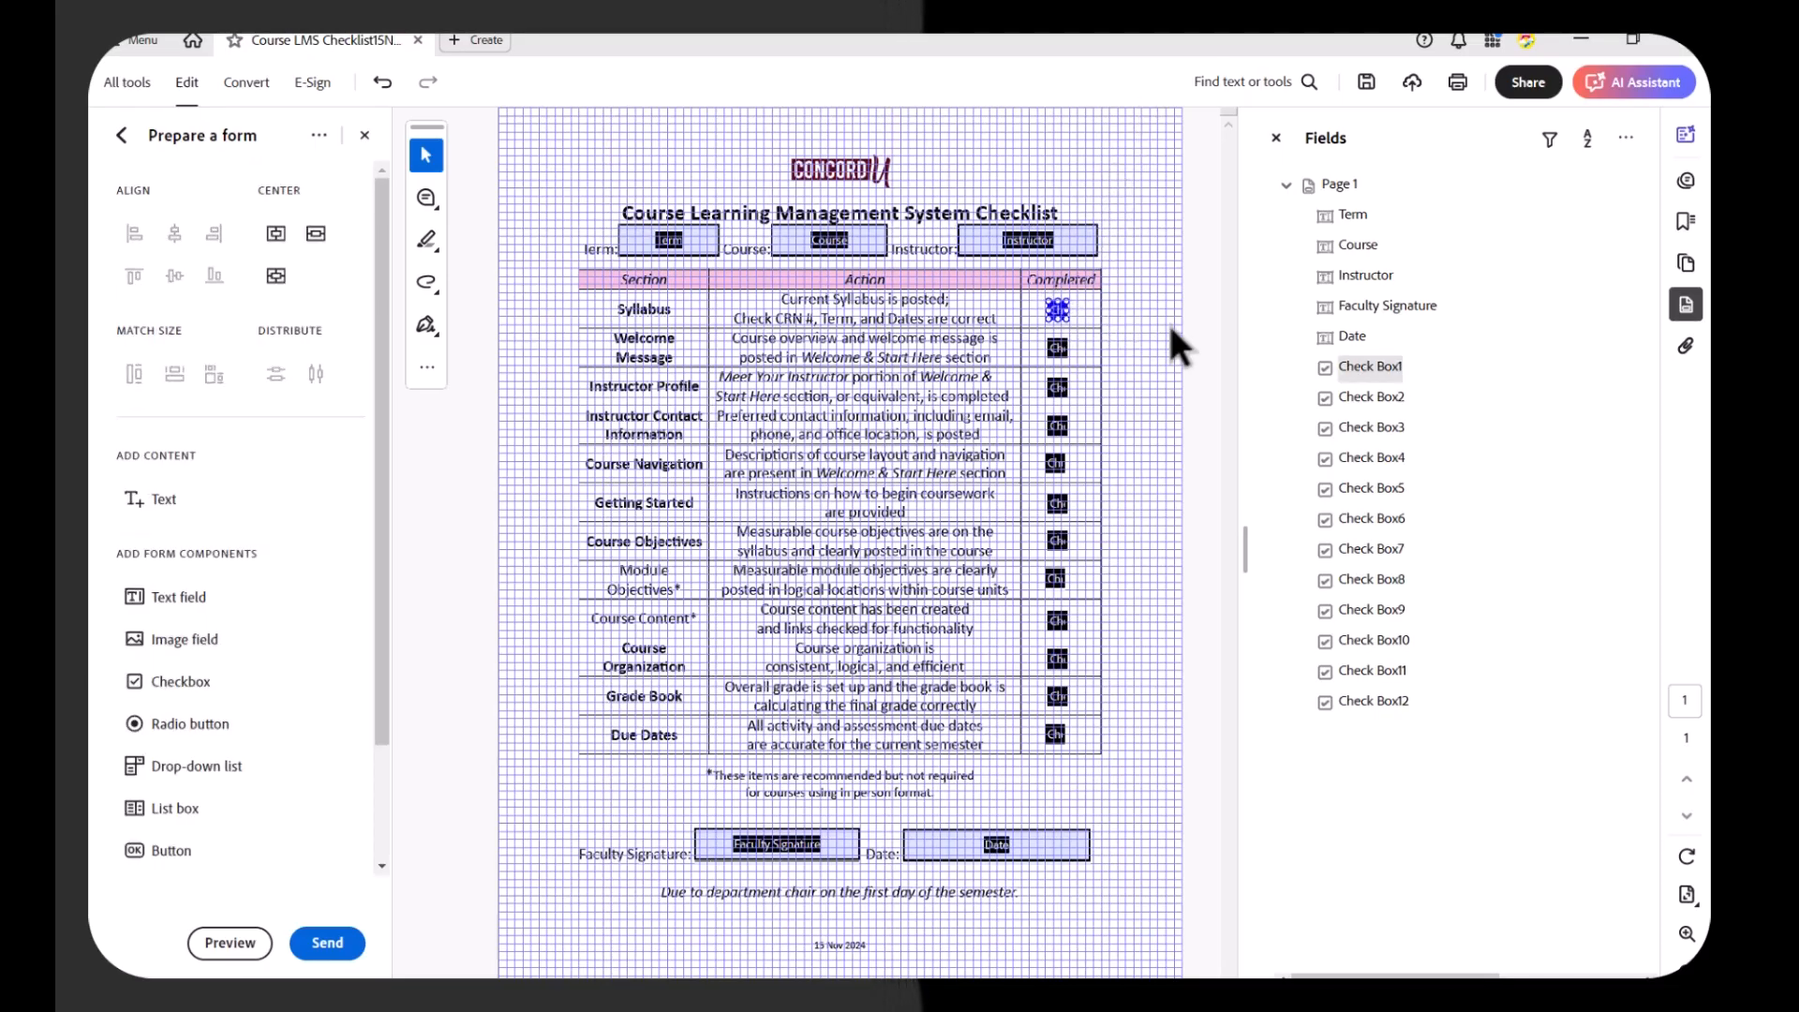
key(Left)
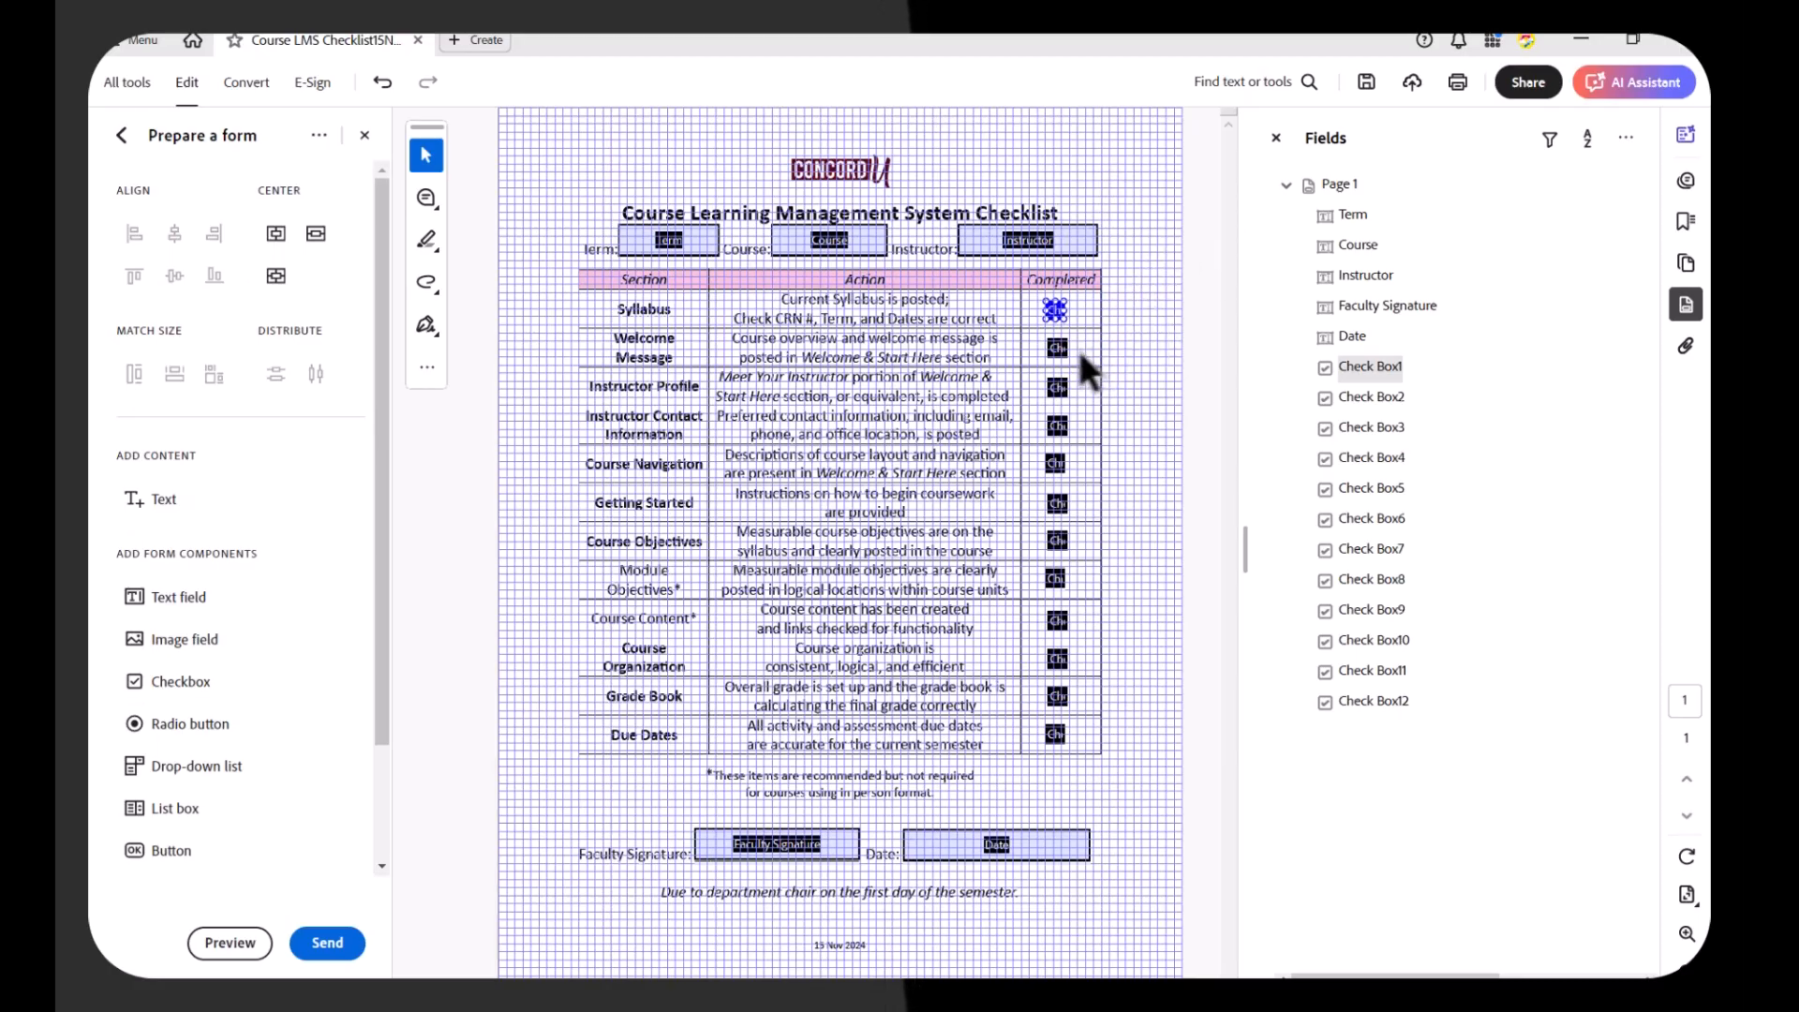